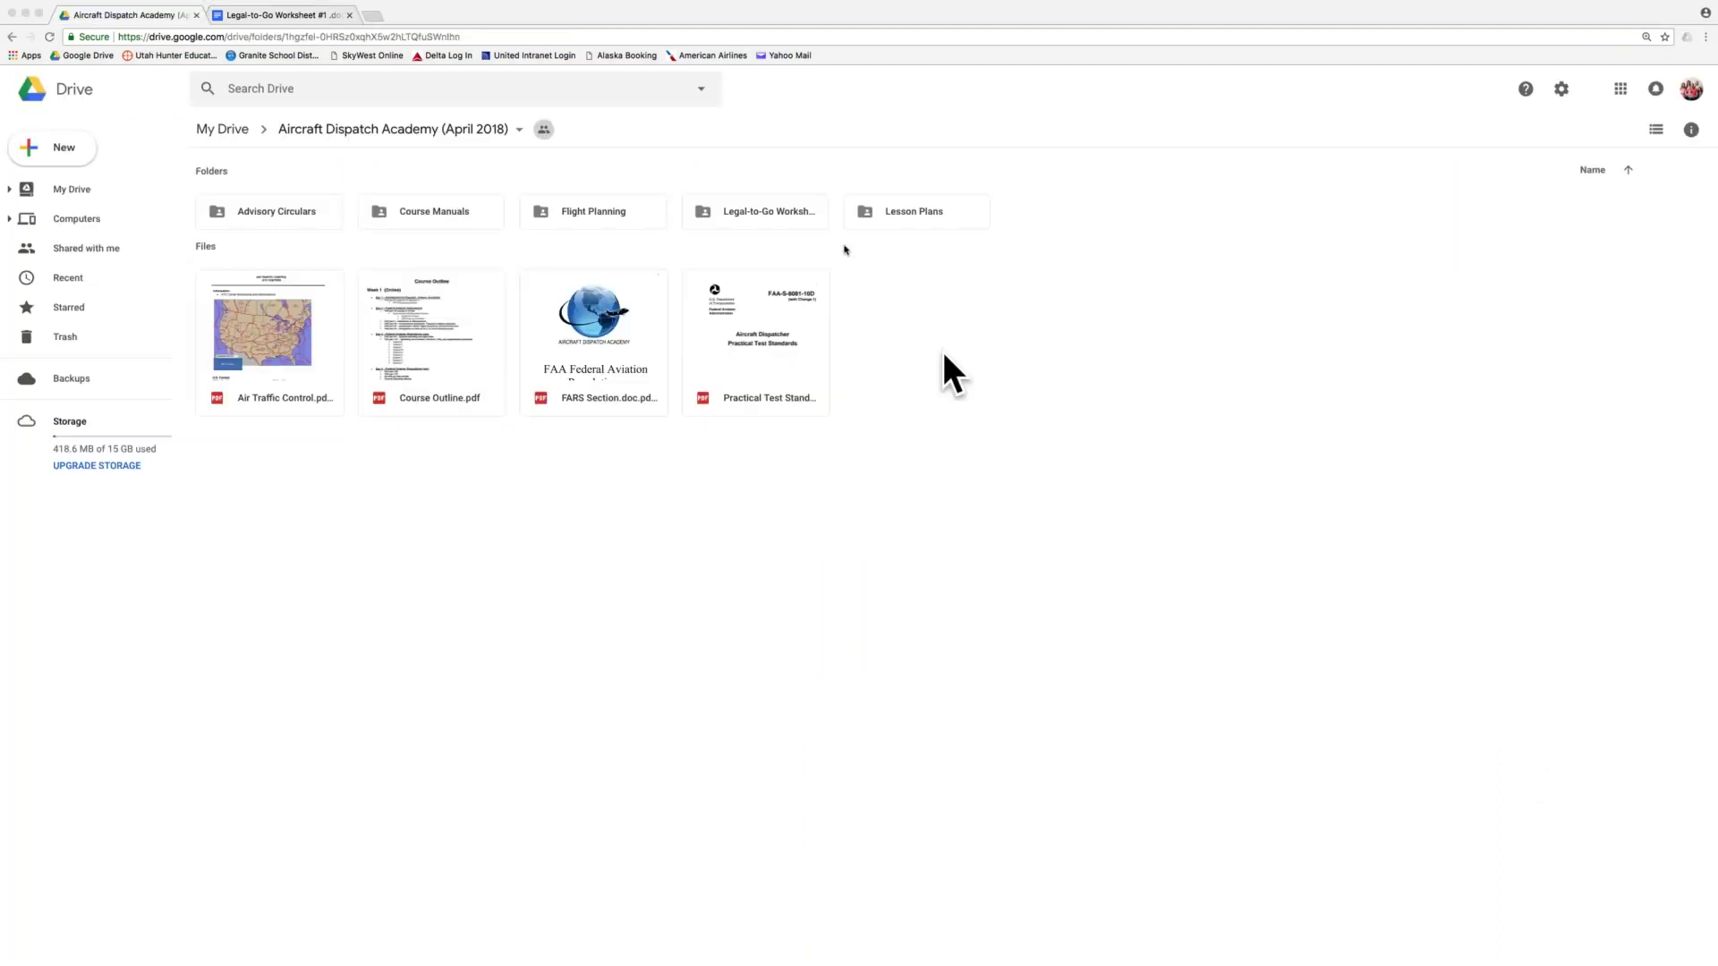
- Preview the Legal-to-Go worksheet copy in Lesson Plans > Week 5 (May 21 - May 25) > Day 5 (May 25)
double_click(912, 214)
double_click(909, 213)
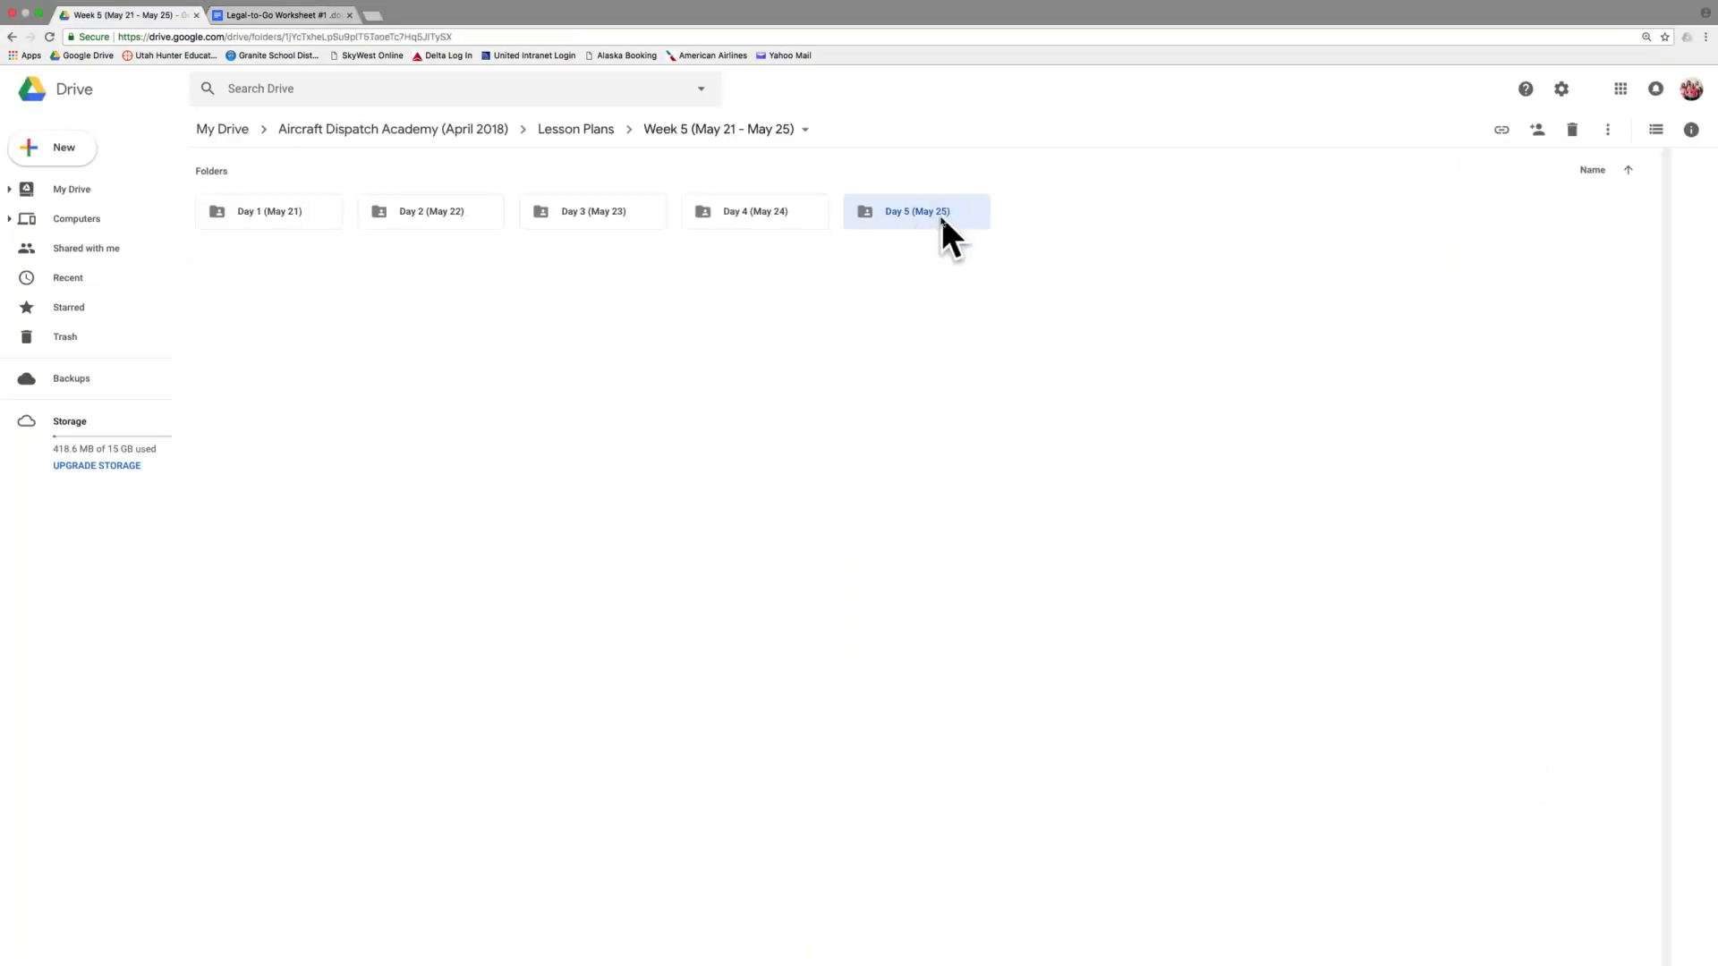
double_click(940, 217)
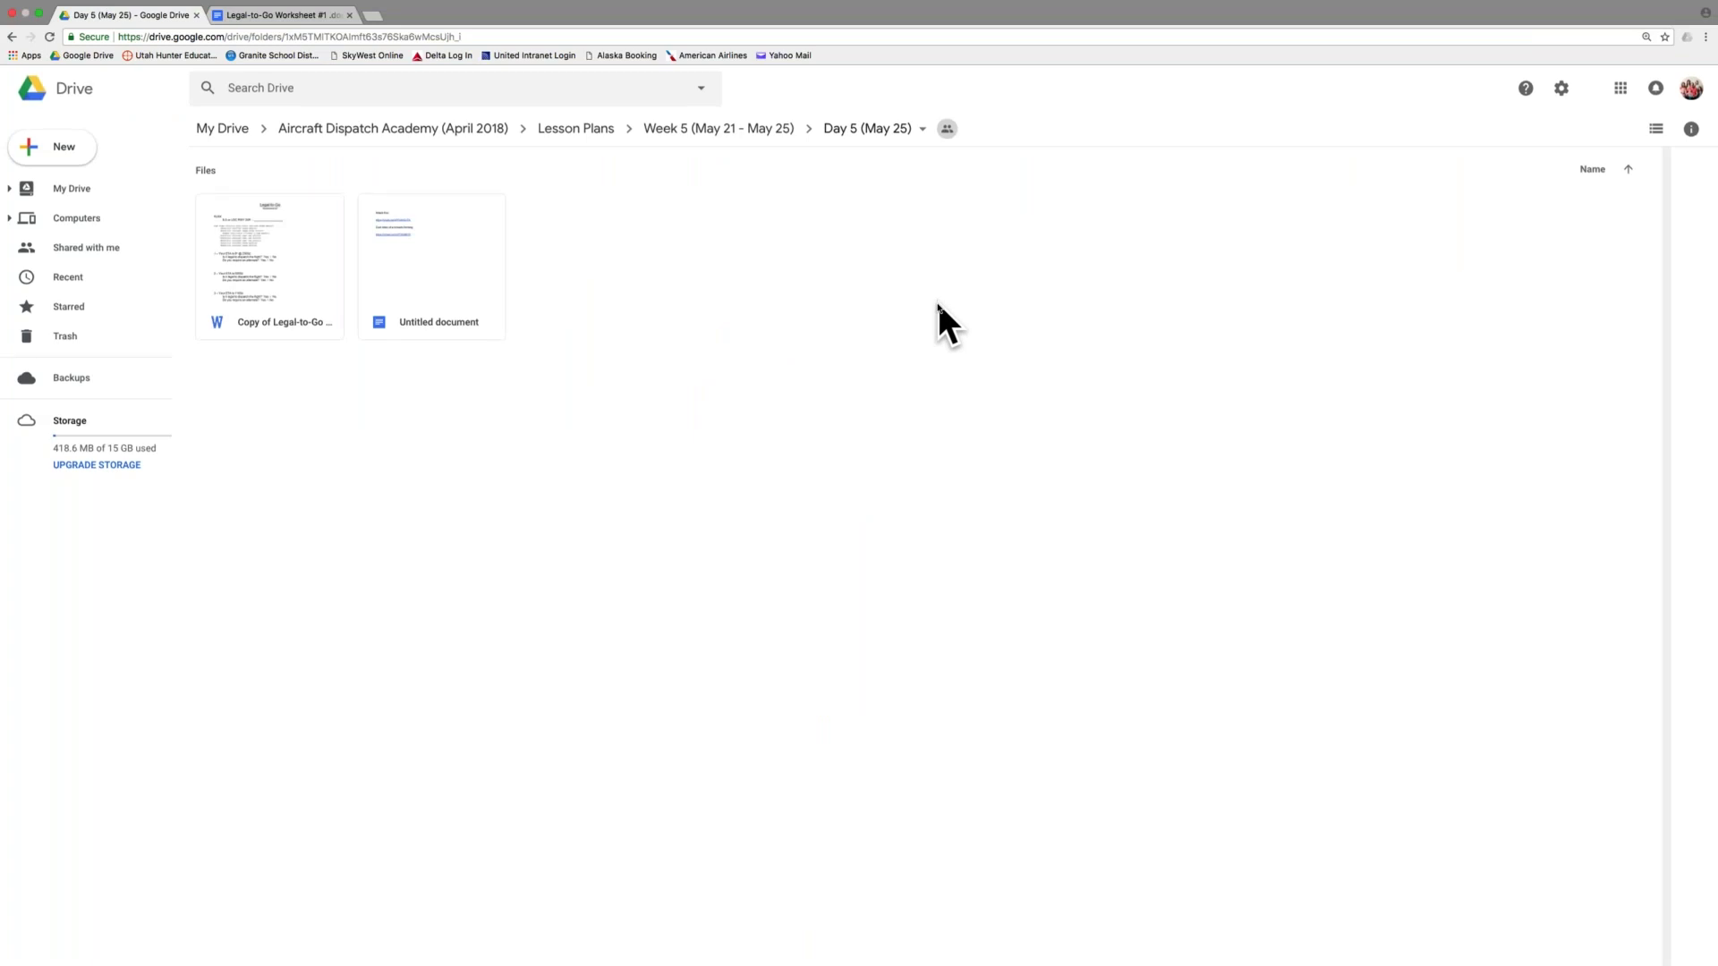
left_click(262, 284)
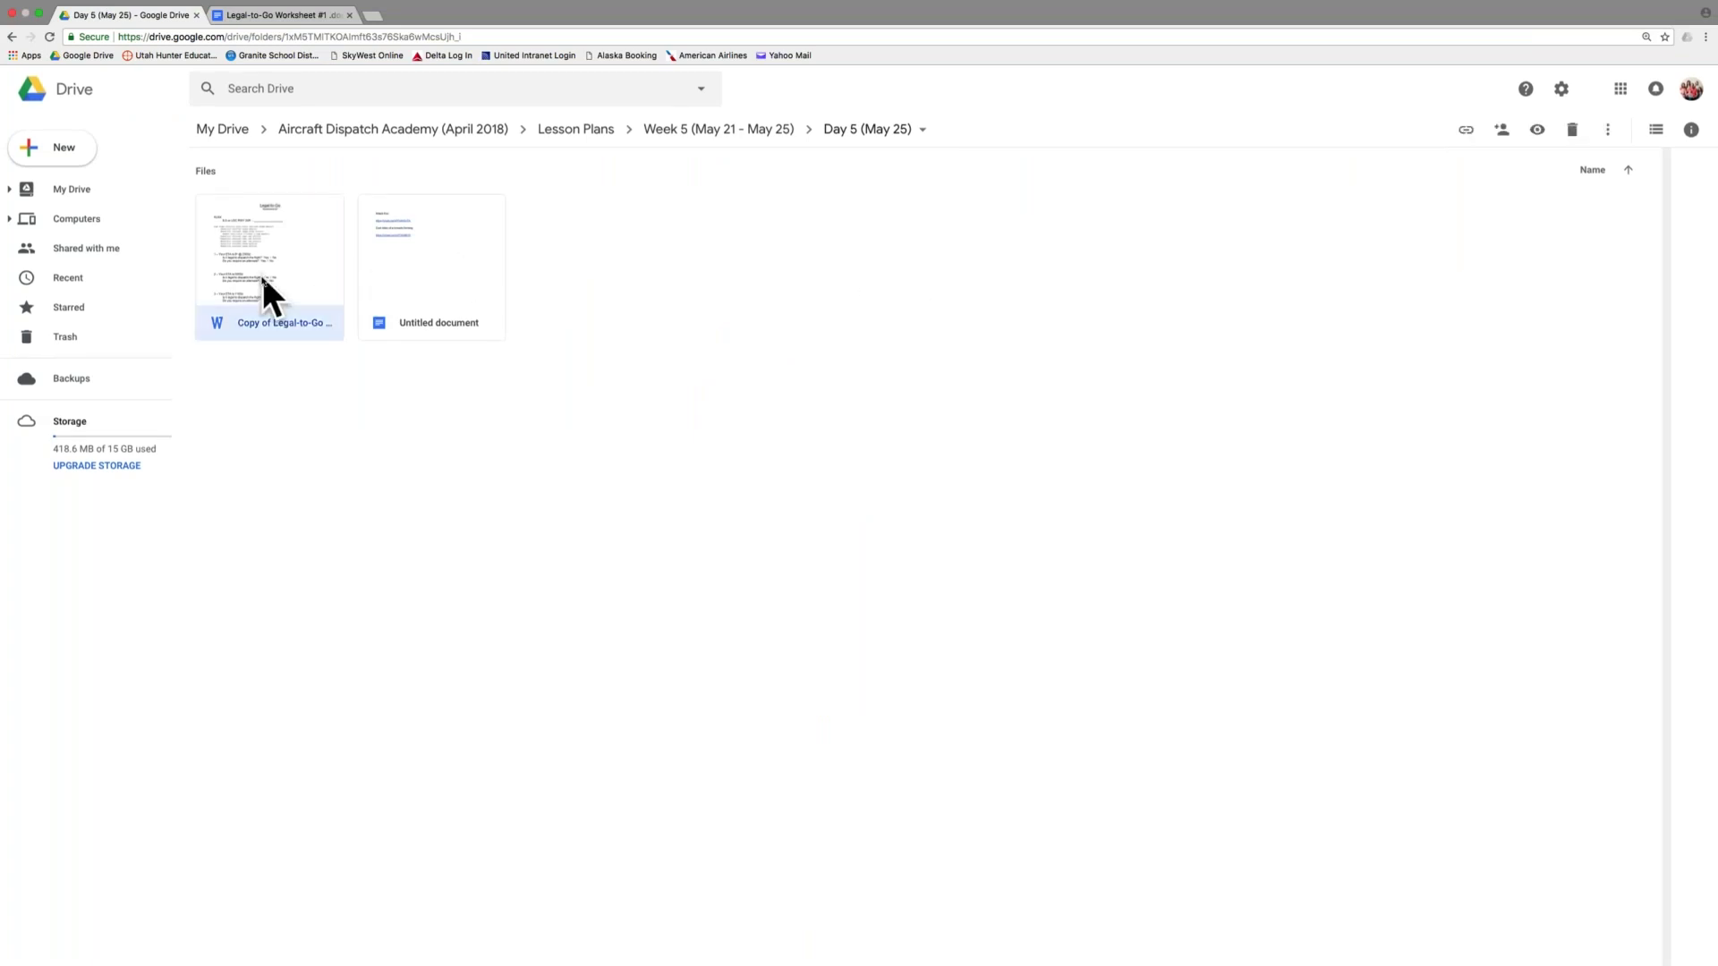
double_click(264, 278)
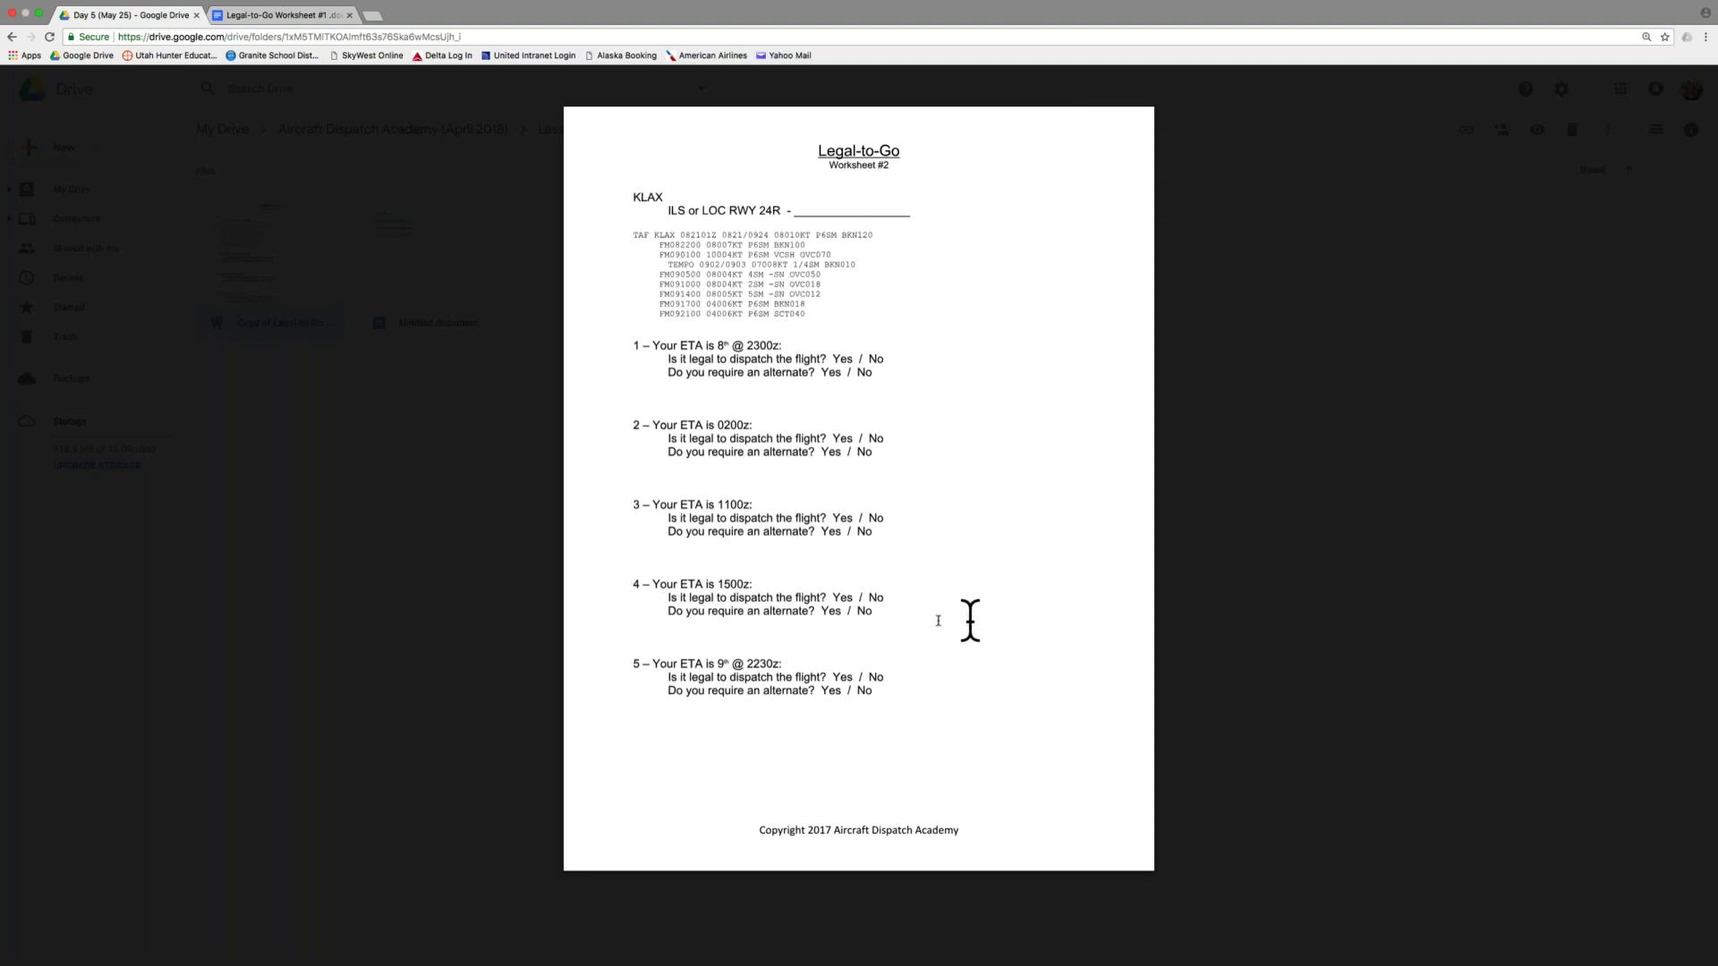
left_click(349, 565)
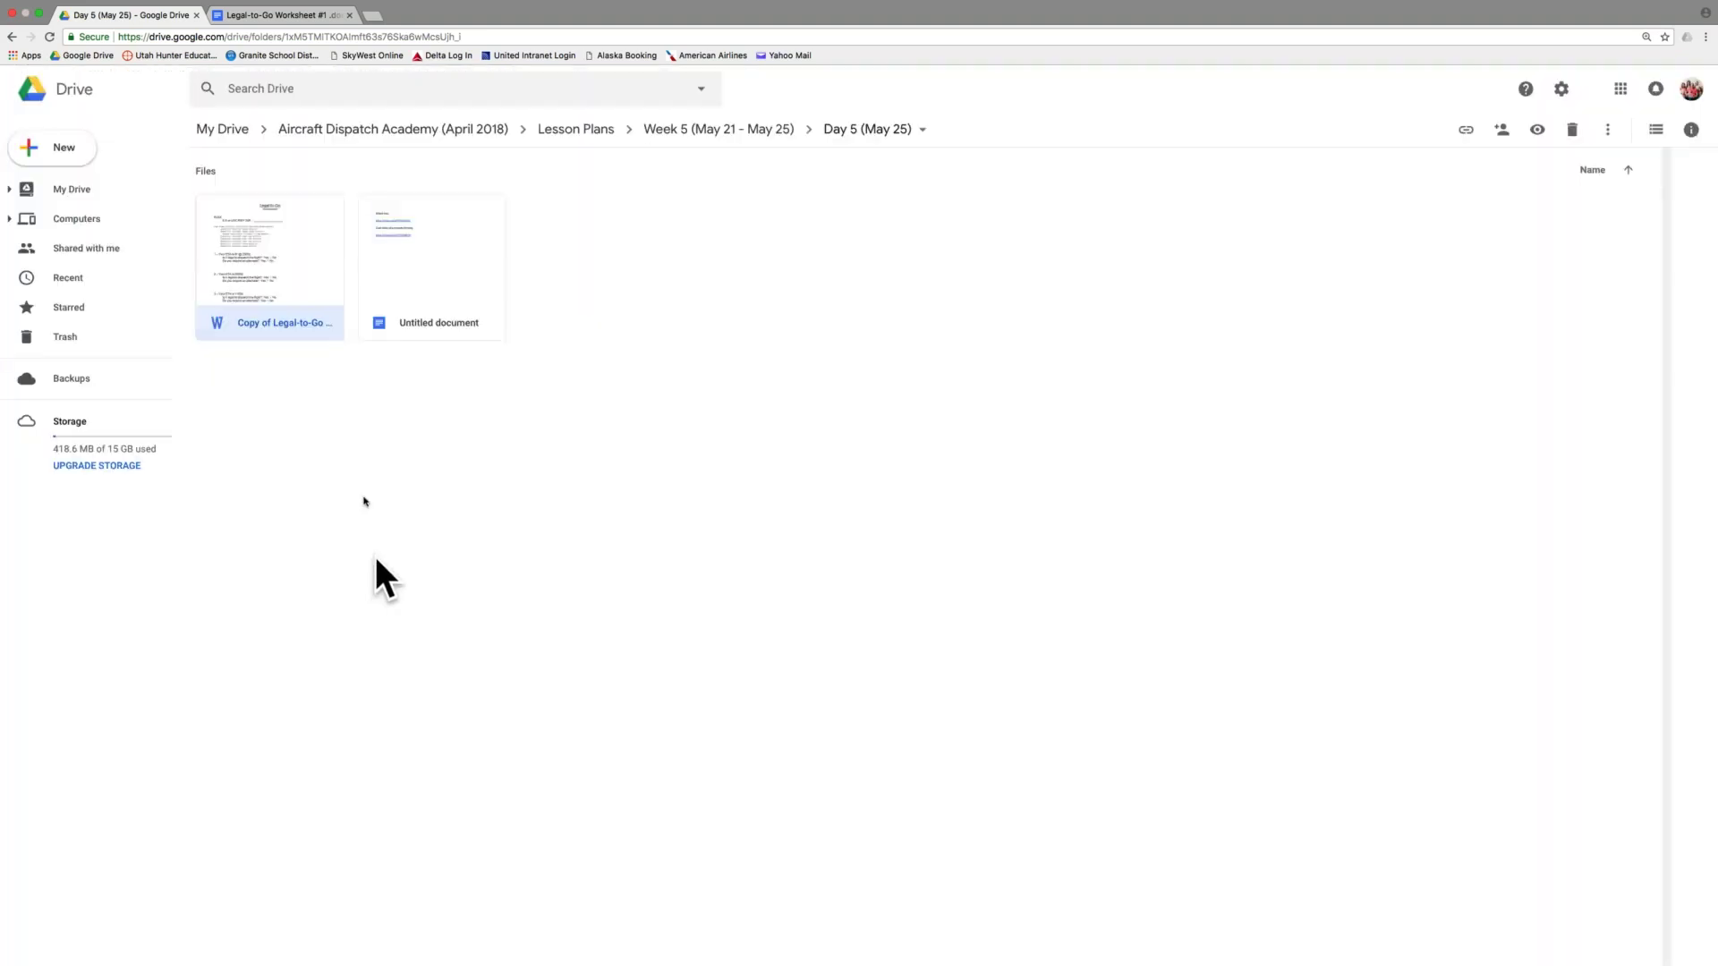
right_click(278, 257)
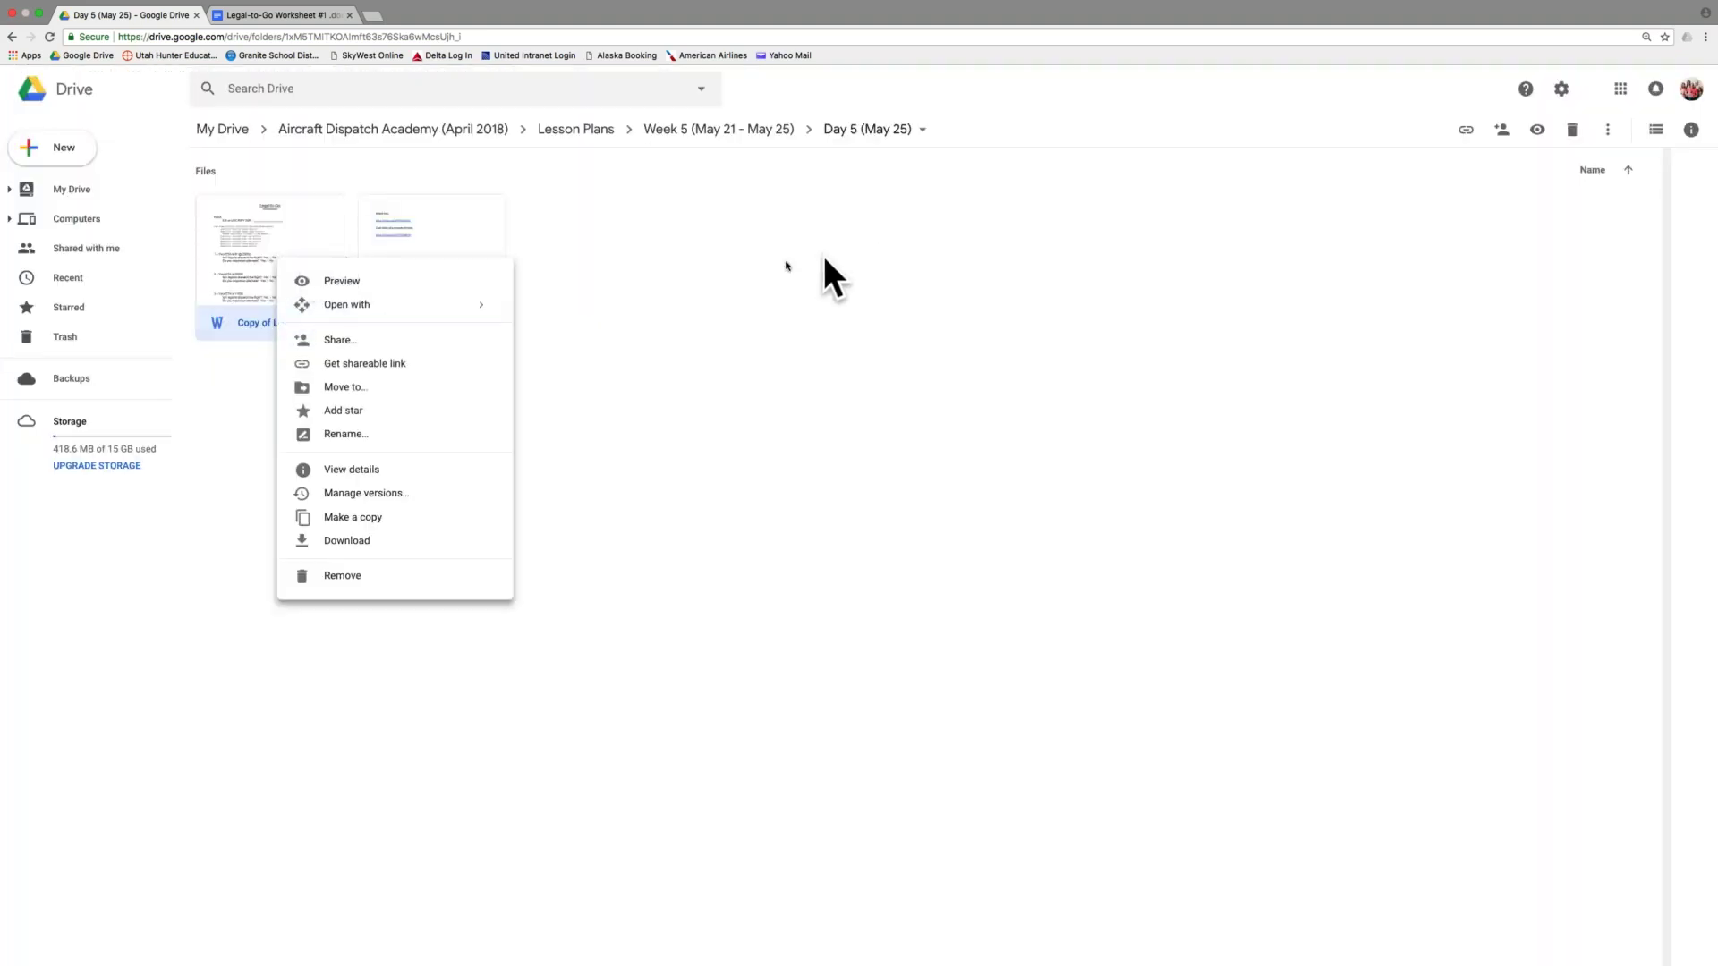
left_click(723, 276)
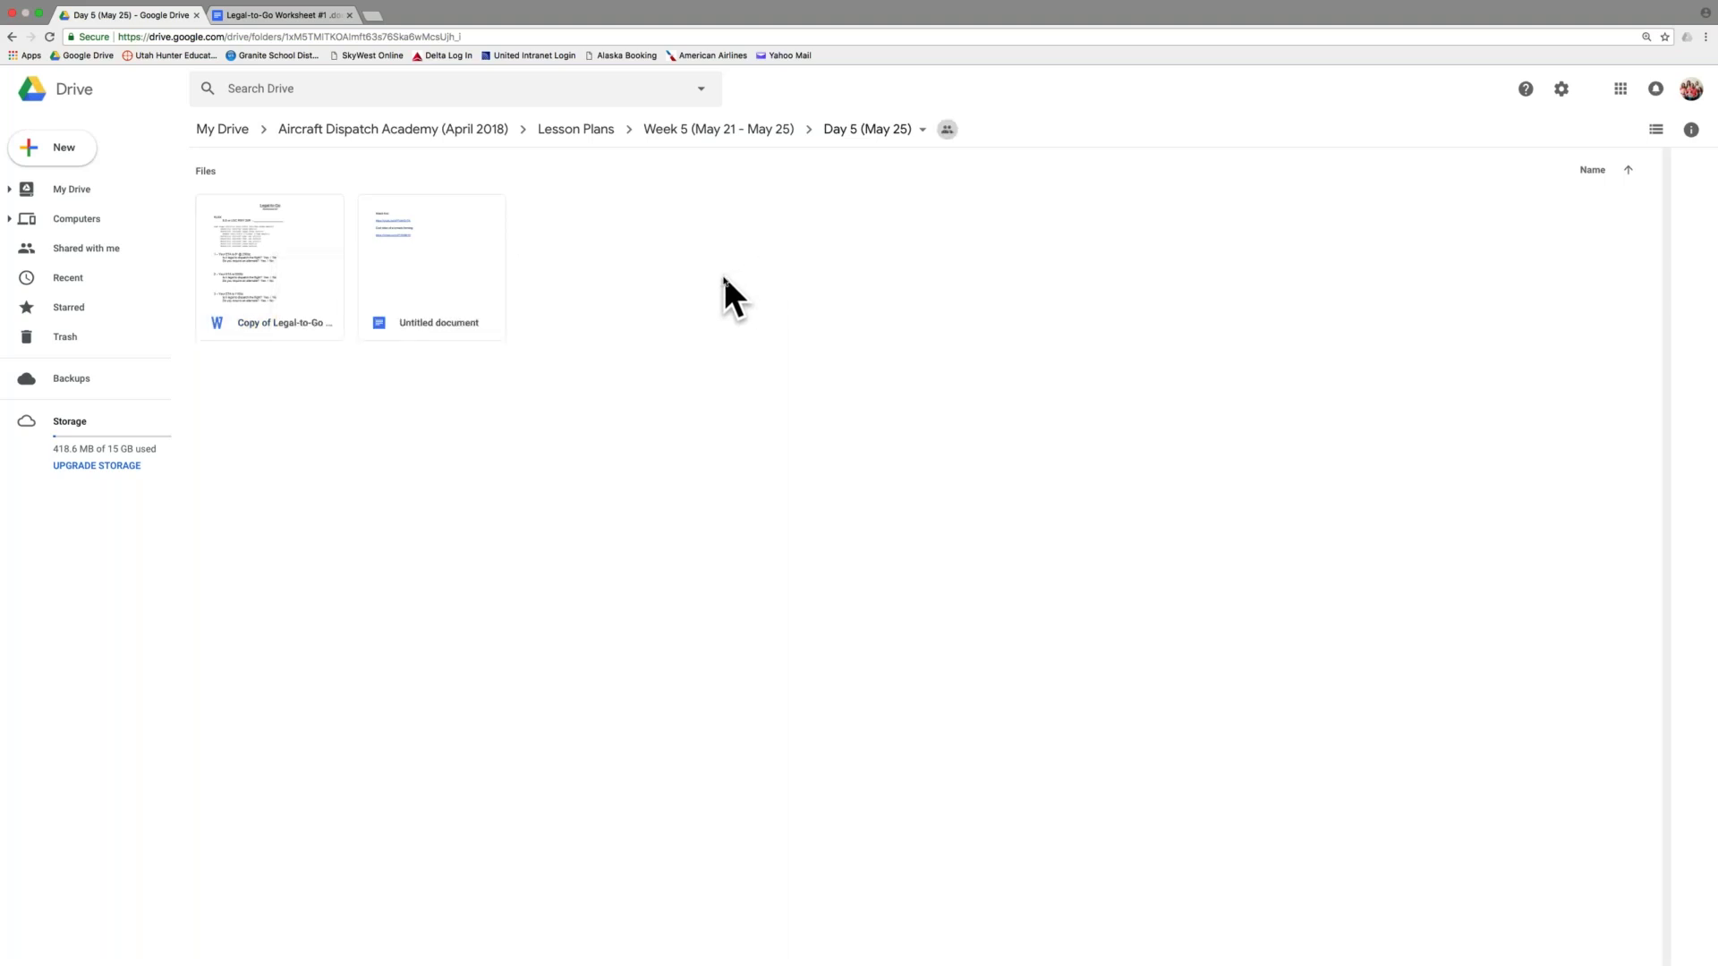
- Go back to Aircraft Dispatch Academy (April 2018) and open its Legal-to-Go Worksheets folder
left_click(593, 135)
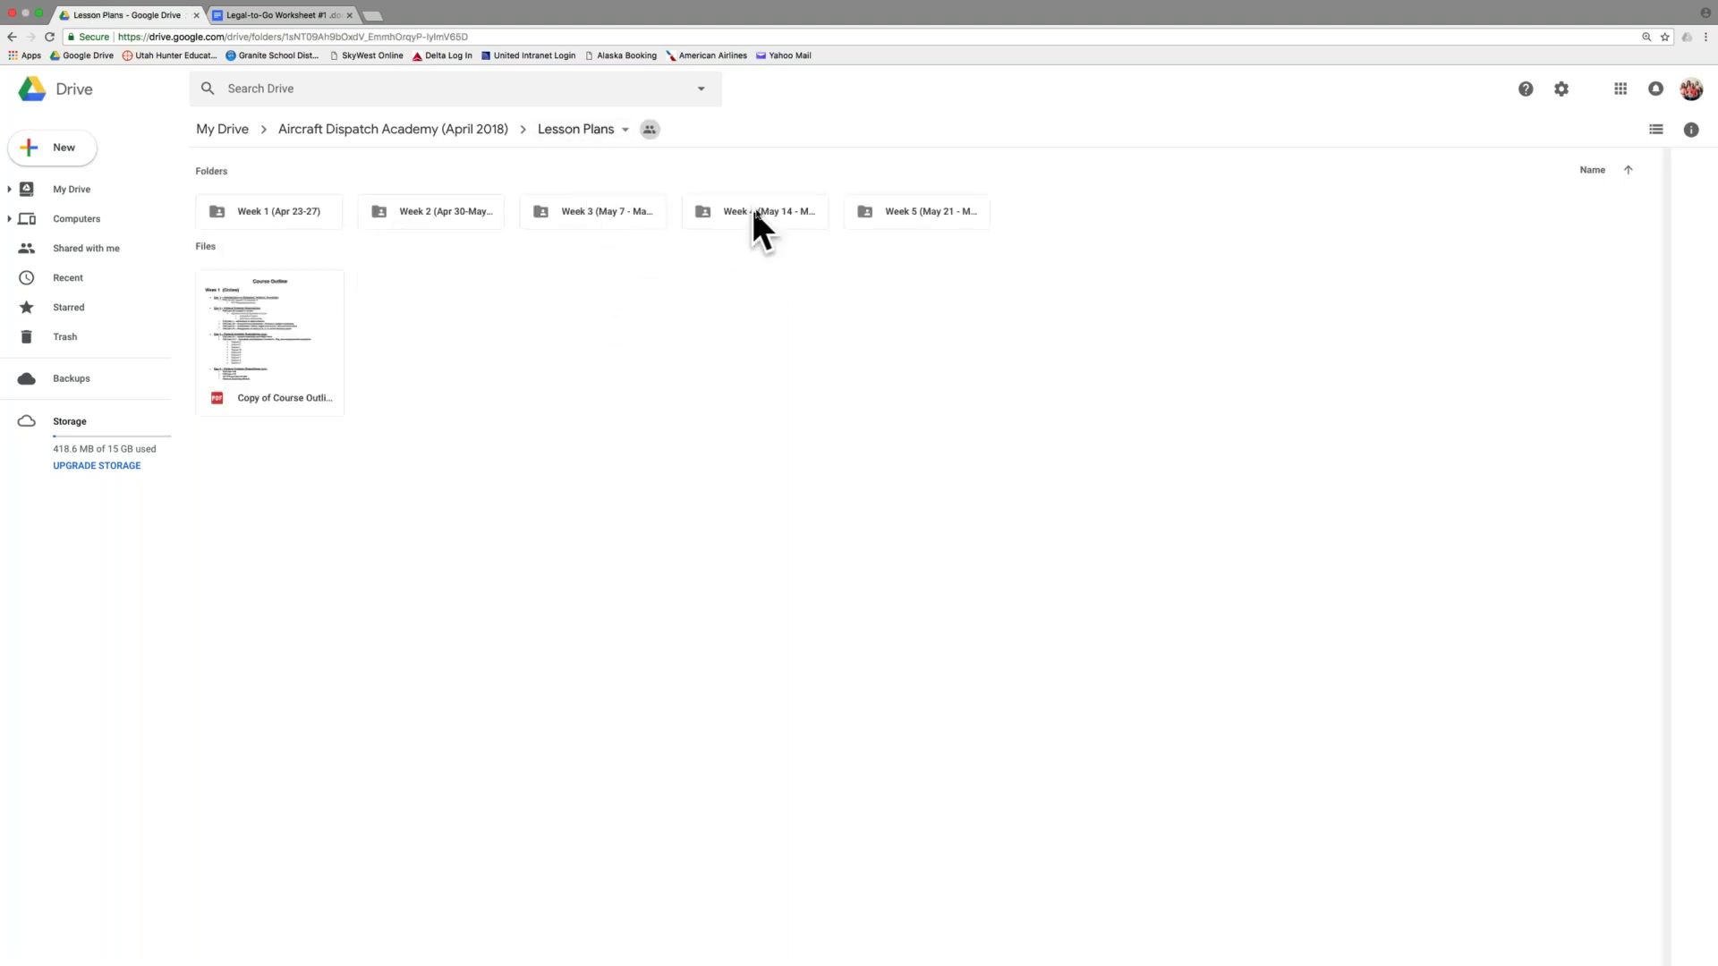
left_click(405, 135)
left_click(805, 214)
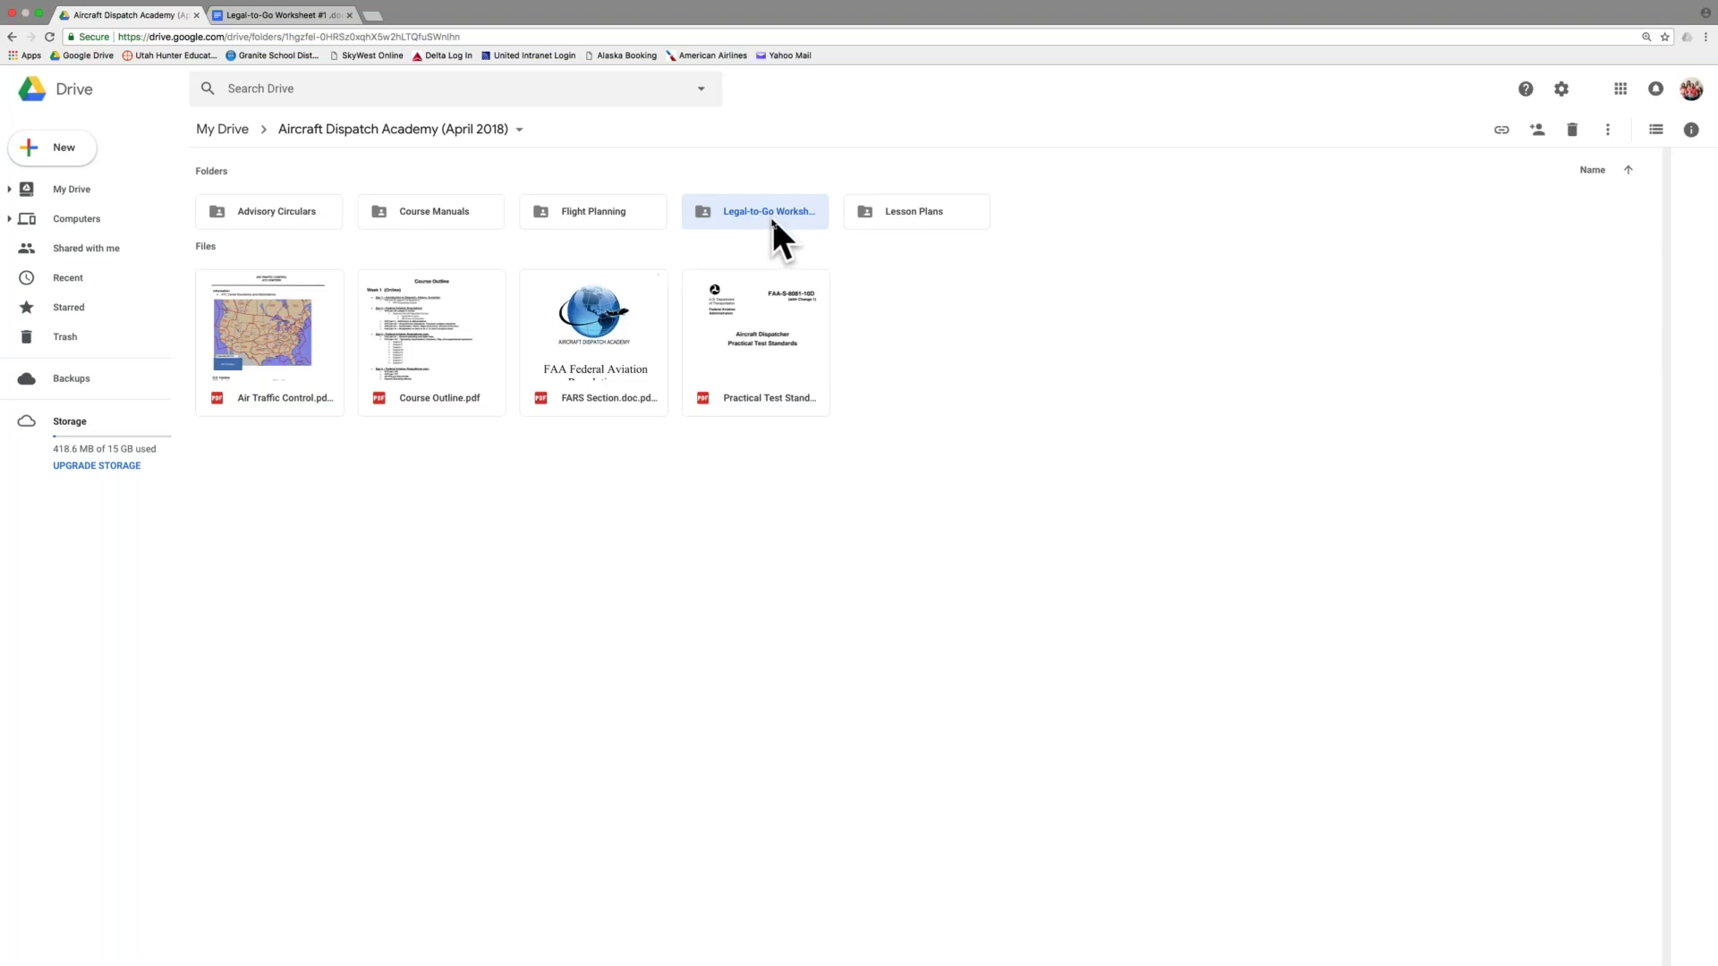
double_click(772, 218)
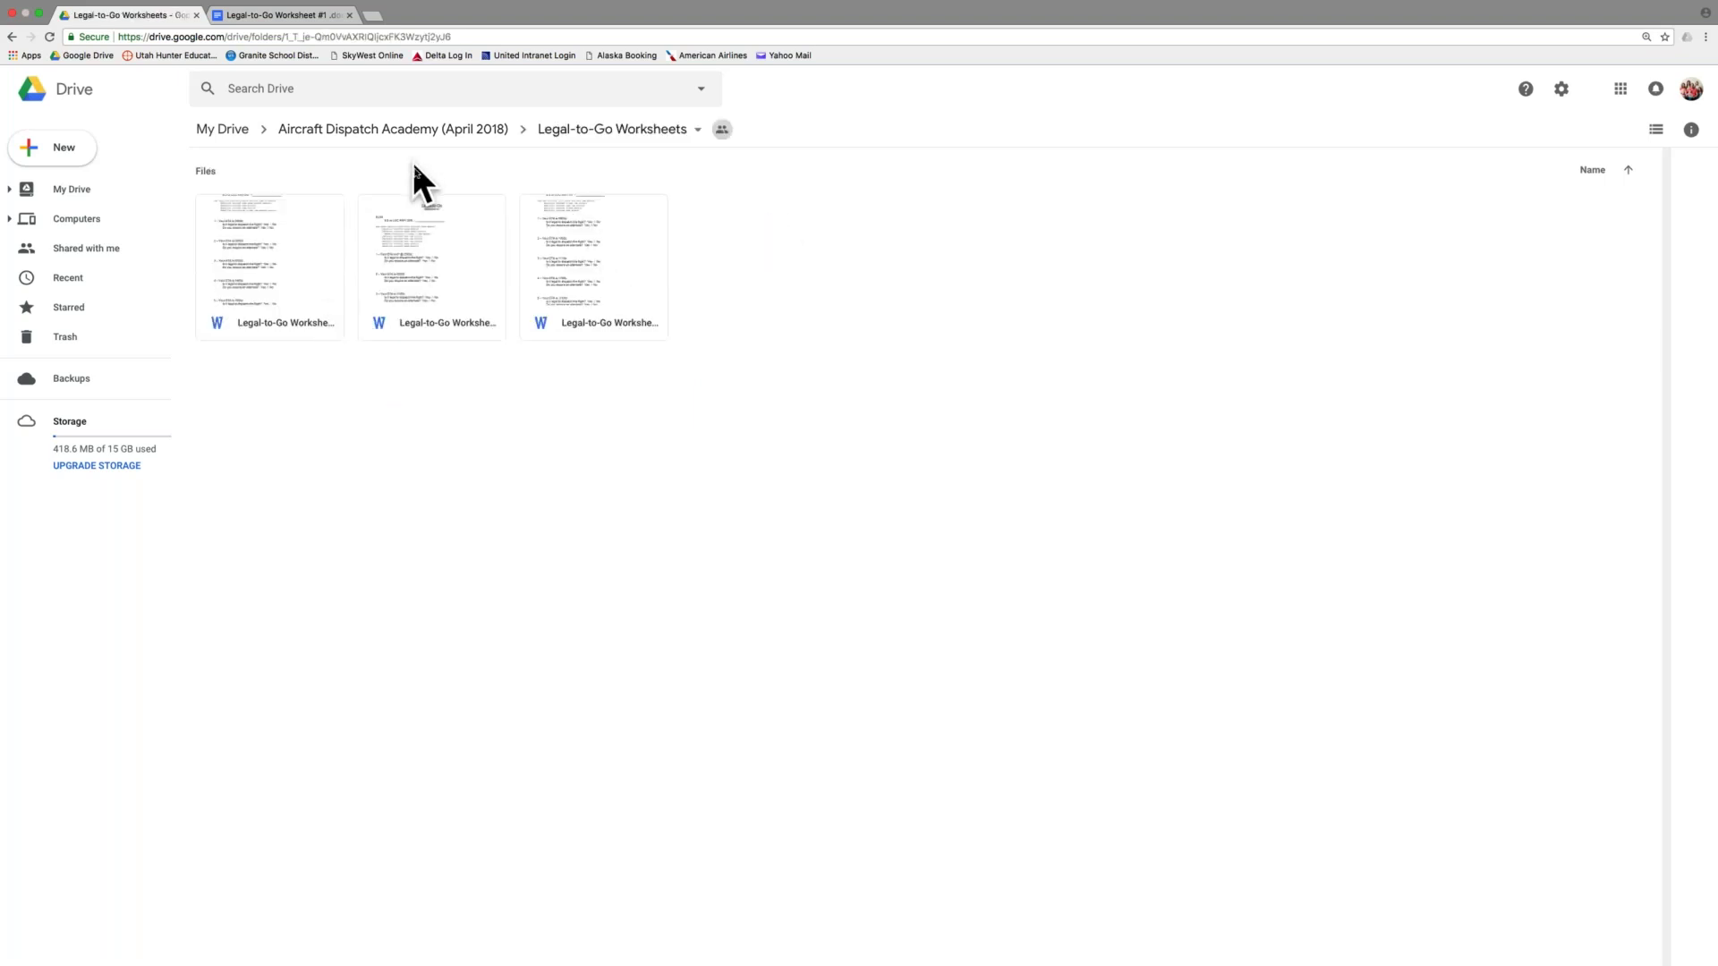
- Starting from My Drive, reopen Aircraft Dispatch Academy (April 2018) > Legal-to-Go Worksheets and preview Legal-to-Go Worksheet #2.docx
left_click(224, 134)
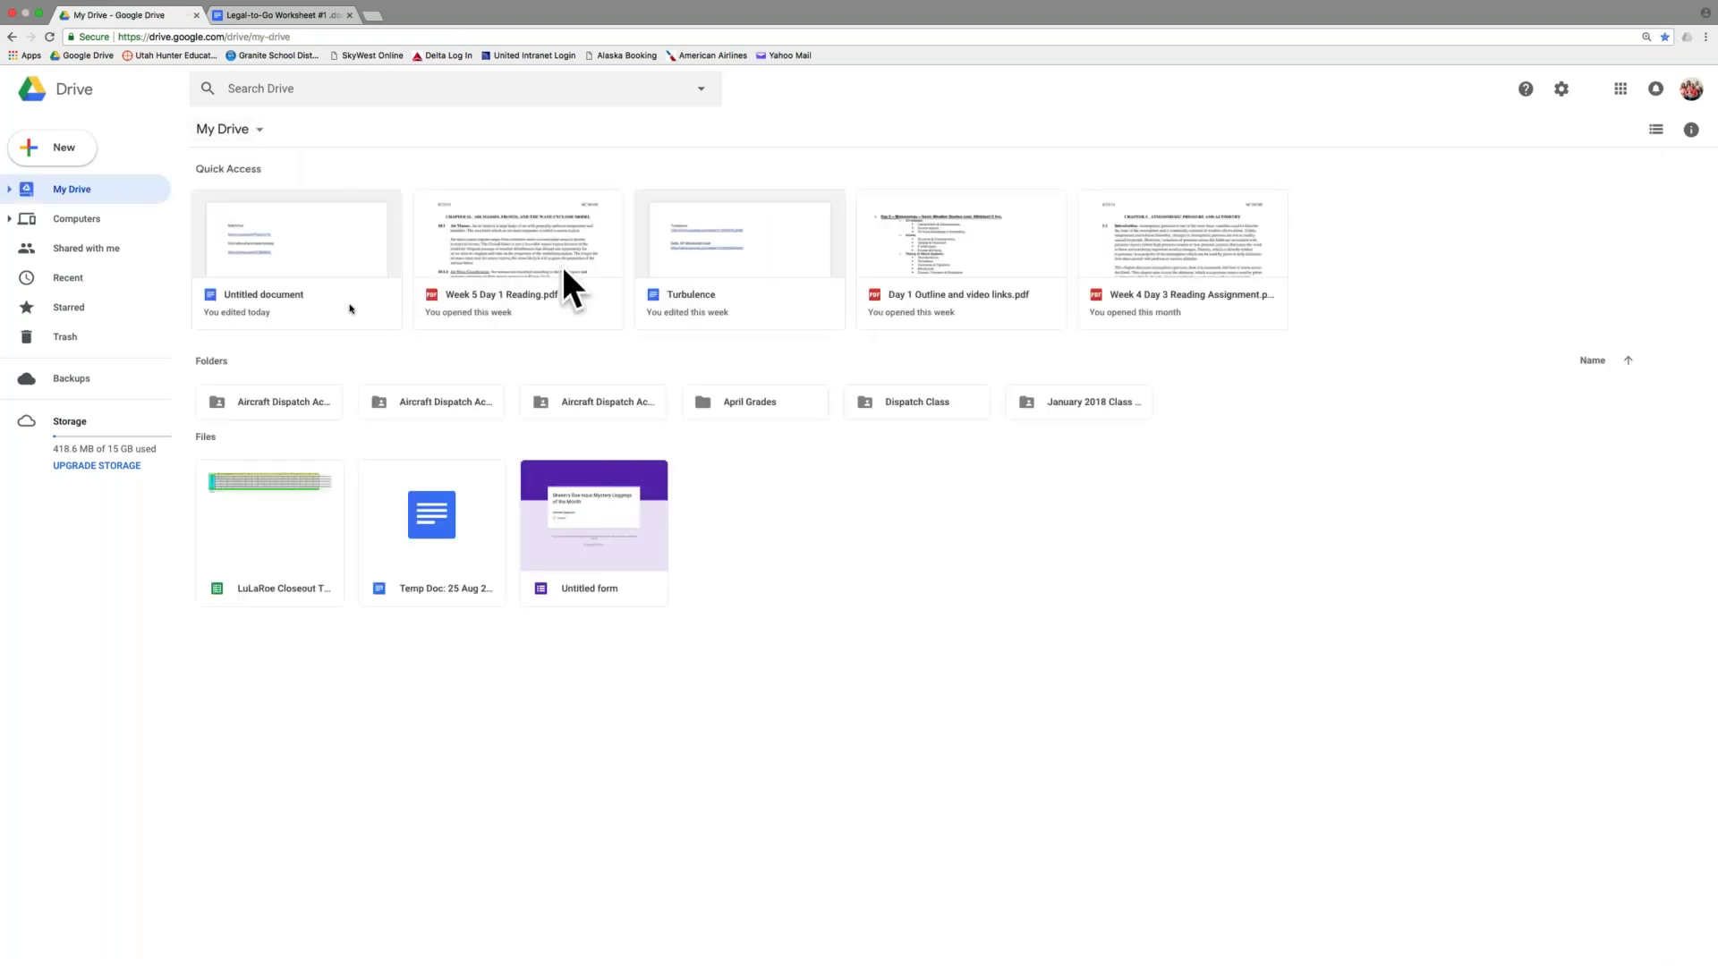
double_click(259, 405)
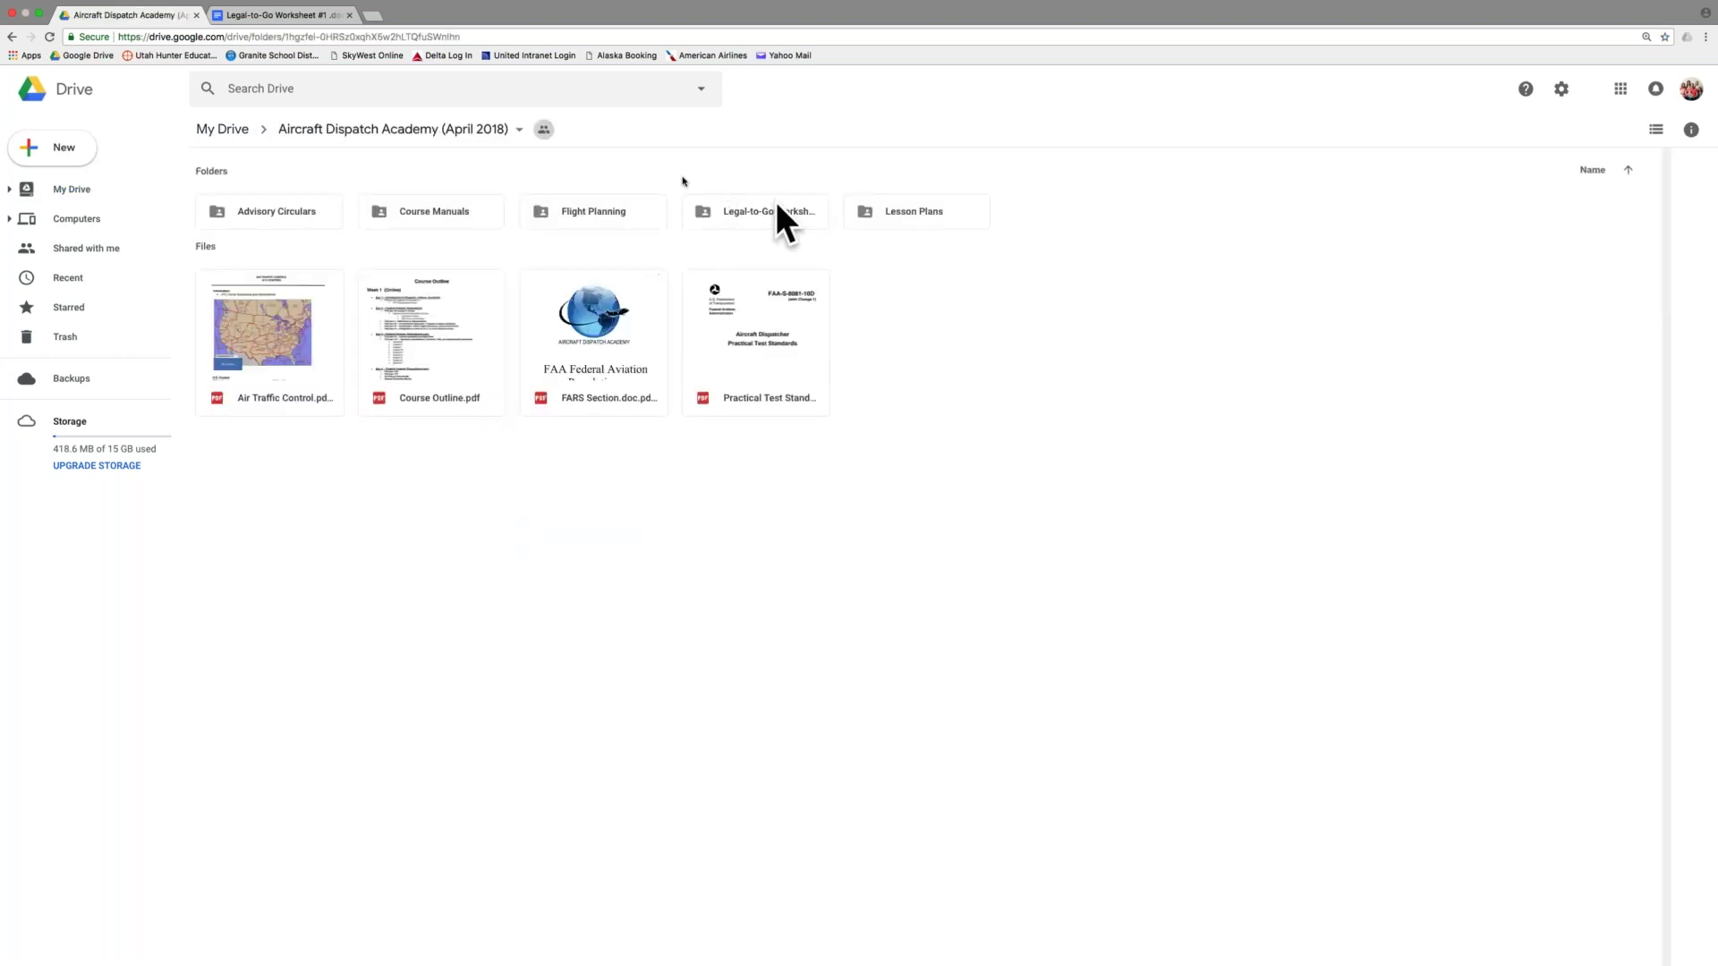
double_click(756, 205)
left_click(442, 286)
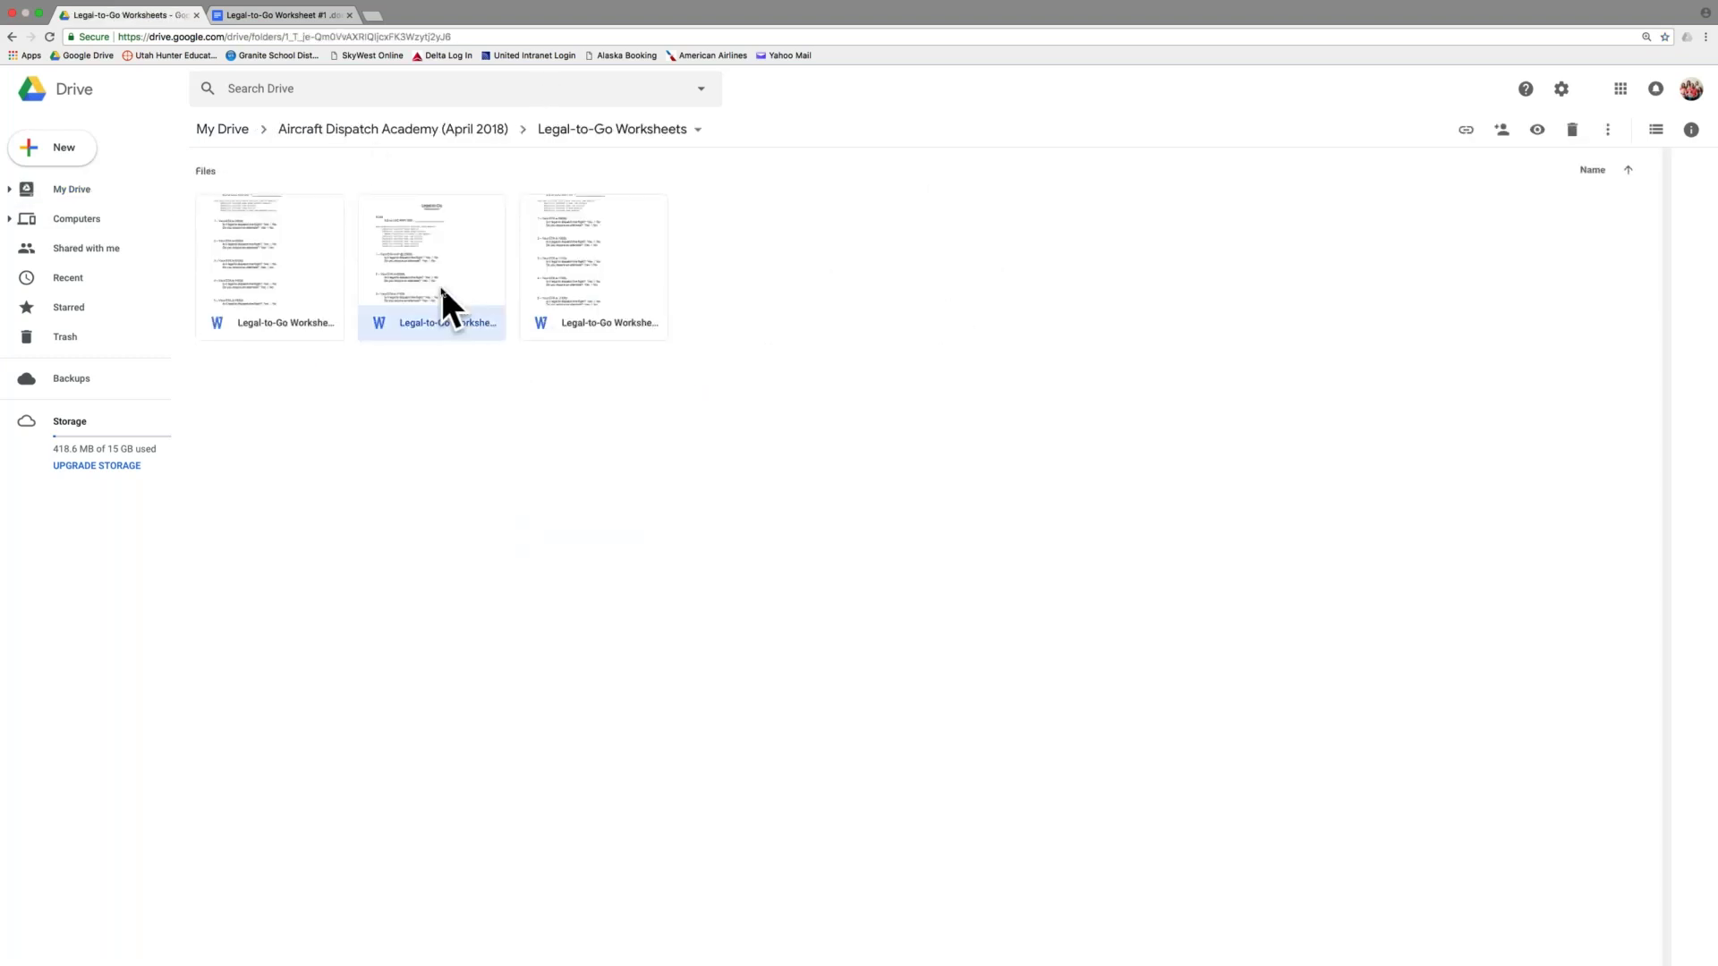
double_click(442, 285)
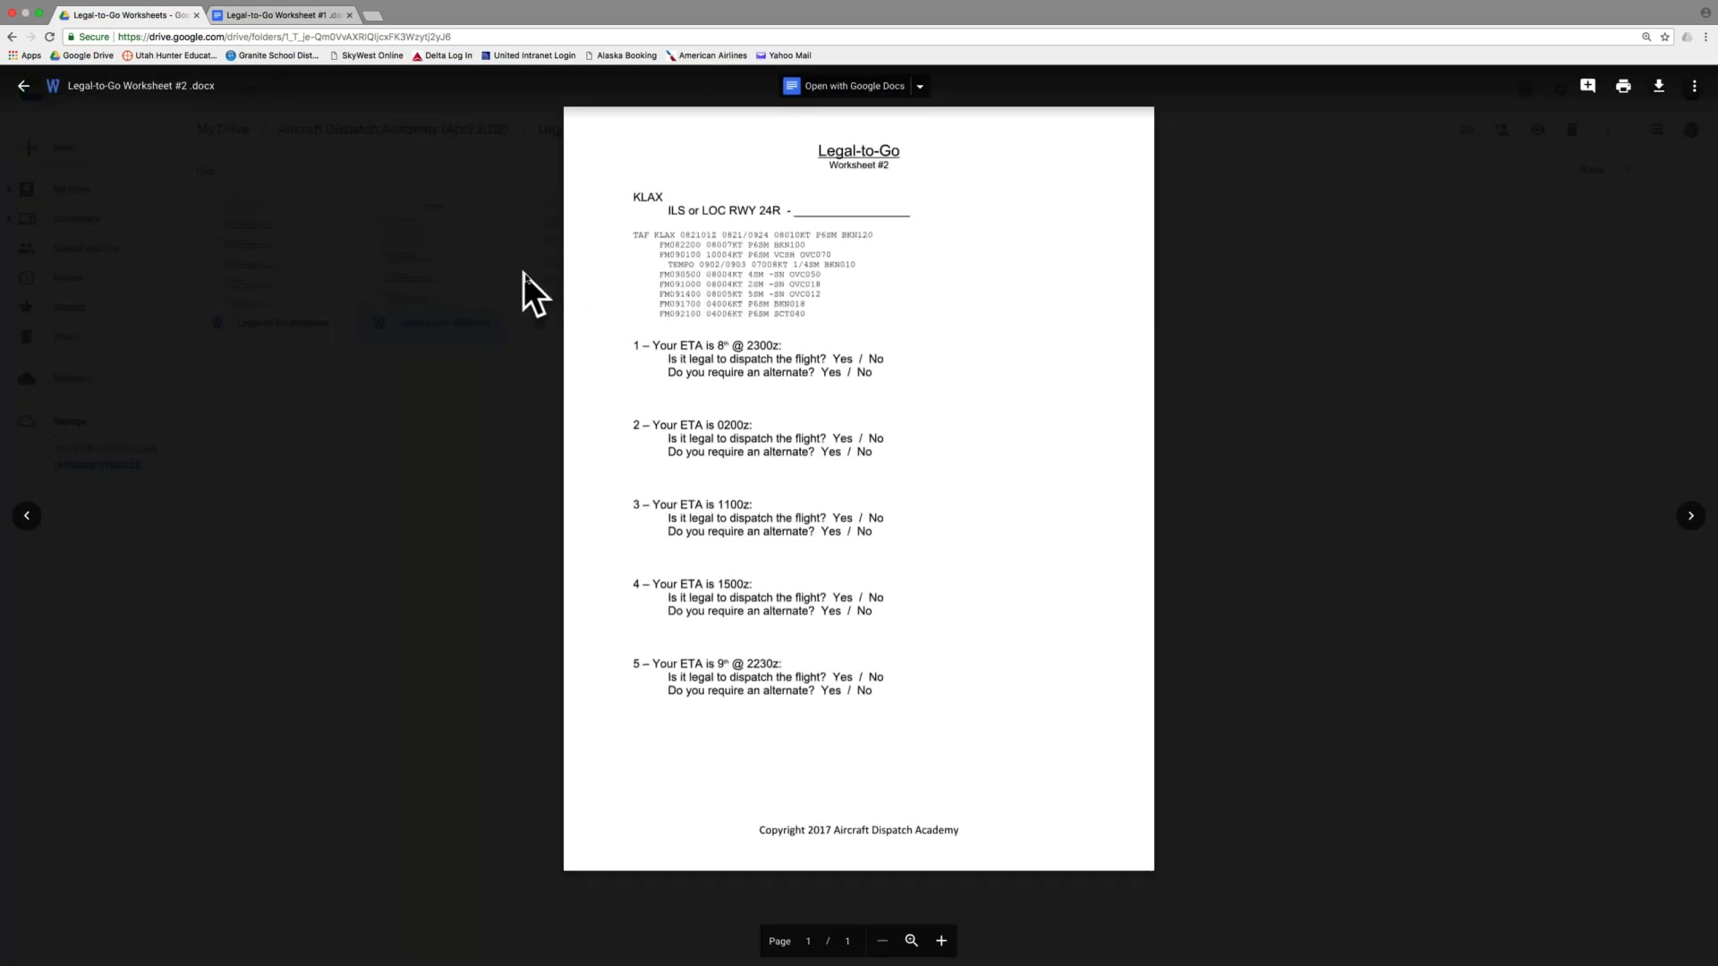
left_click(523, 273)
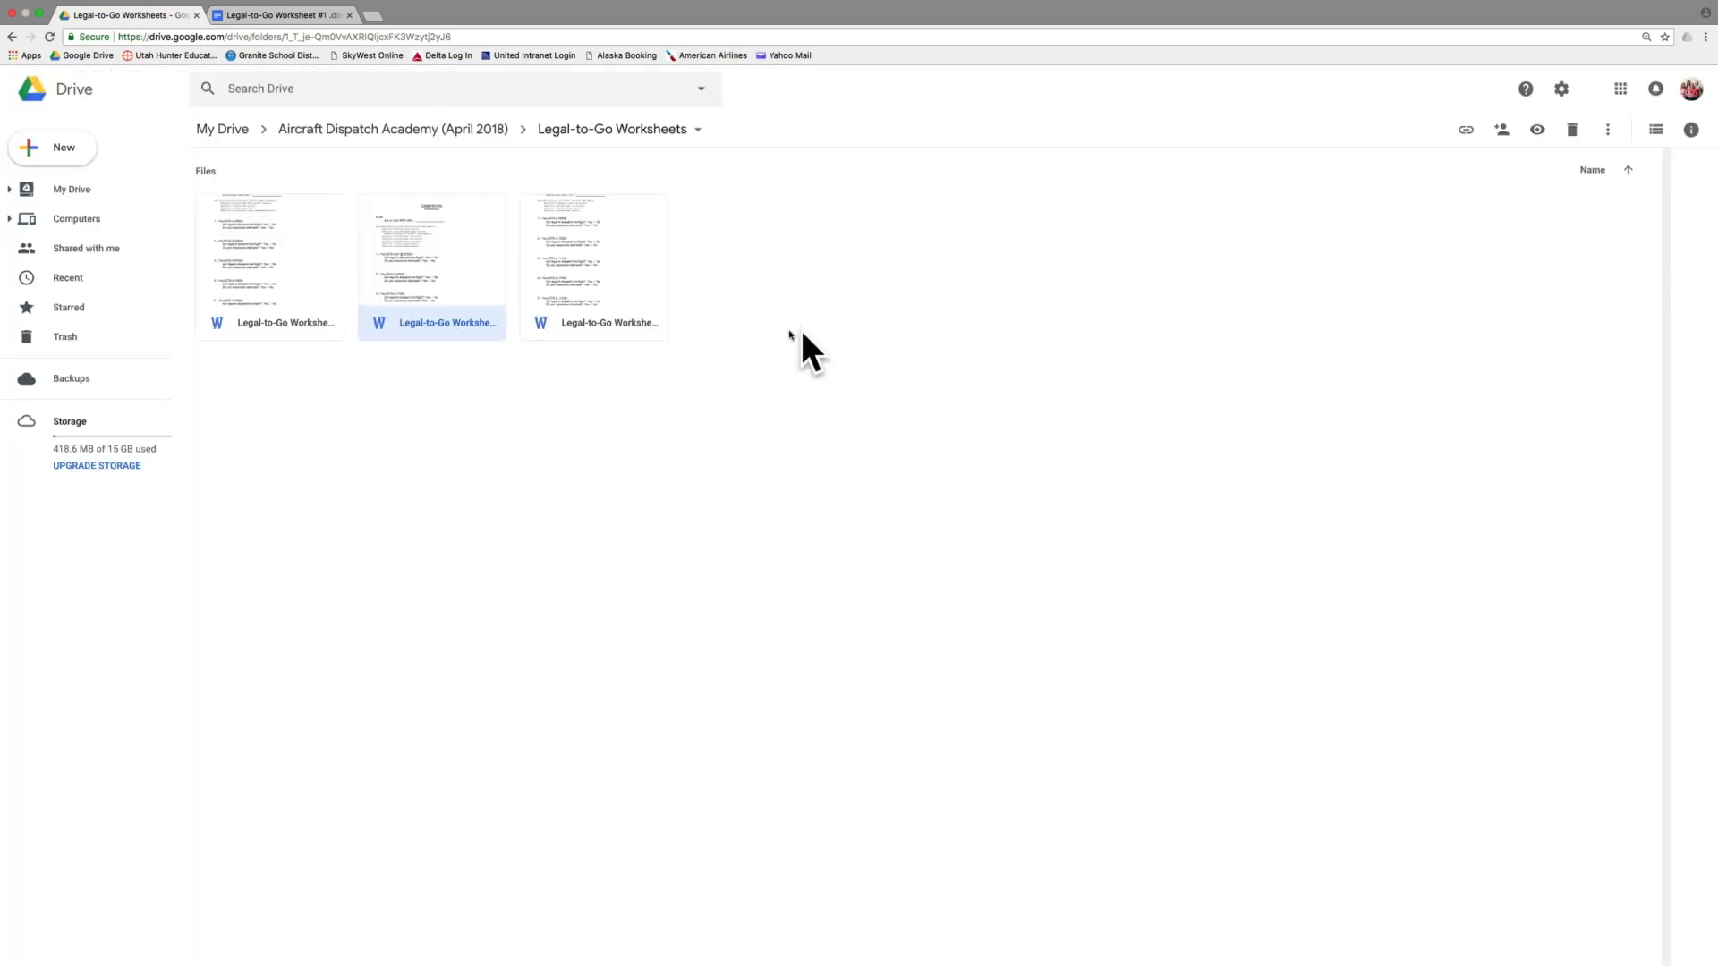
- Download Legal-to-Go Worksheet #2.docx and open the downloaded file full screen in Word
double_click(469, 288)
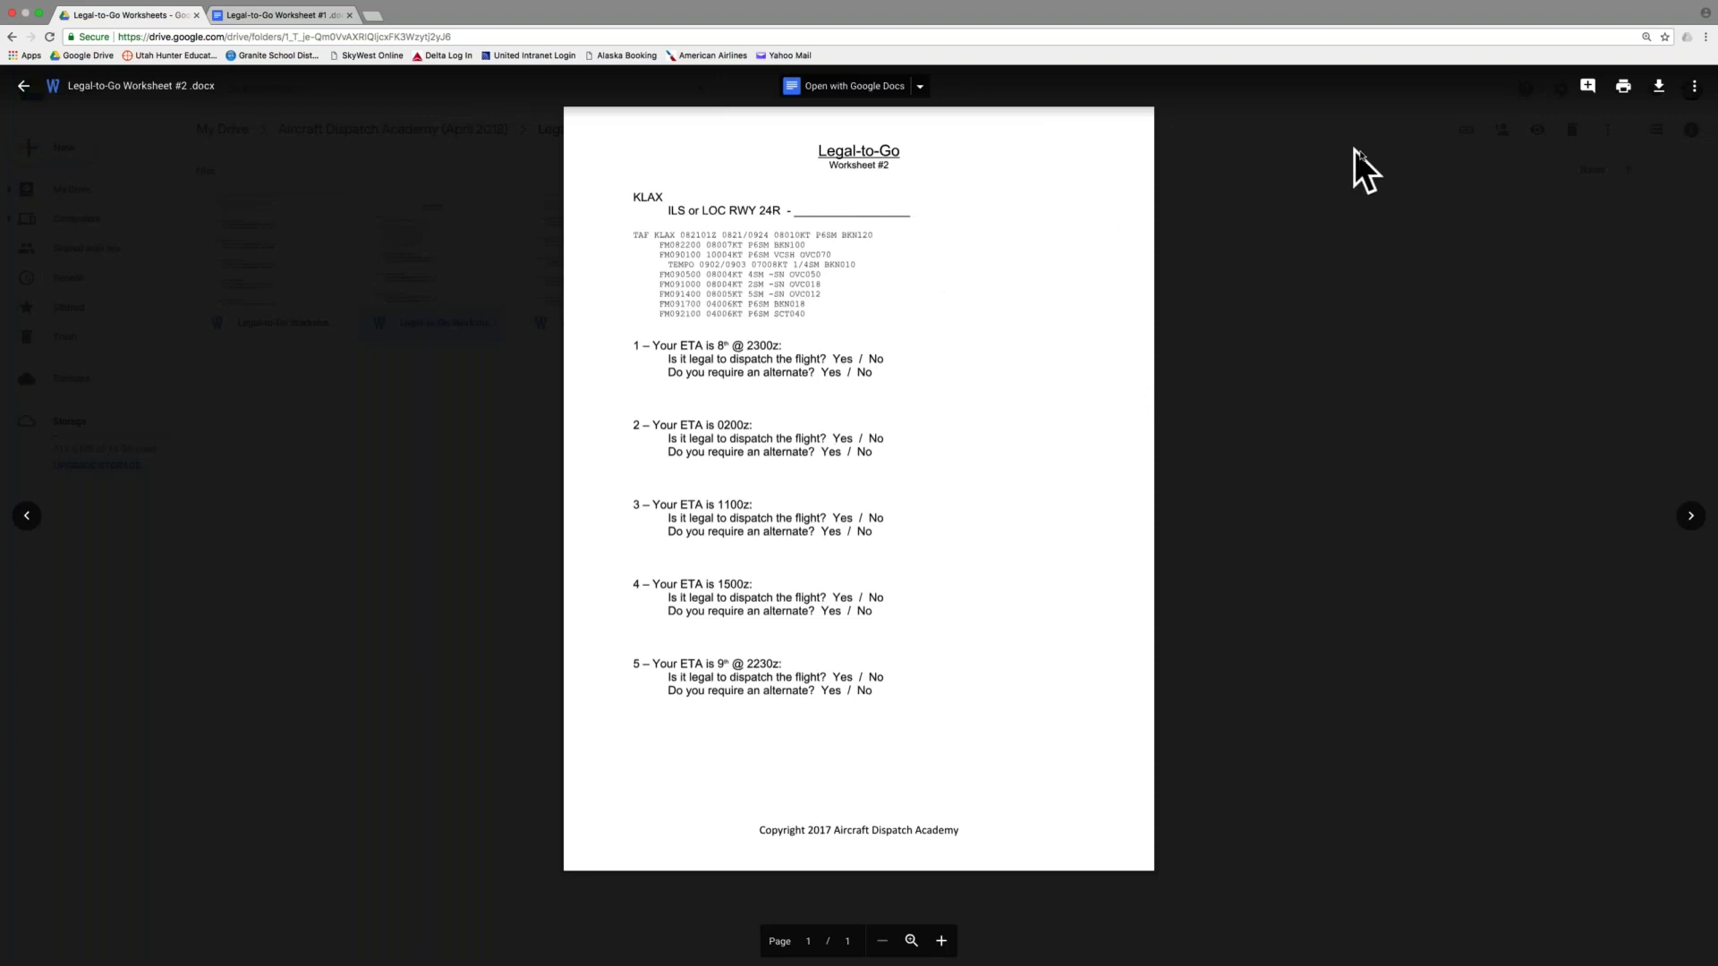
left_click(1658, 88)
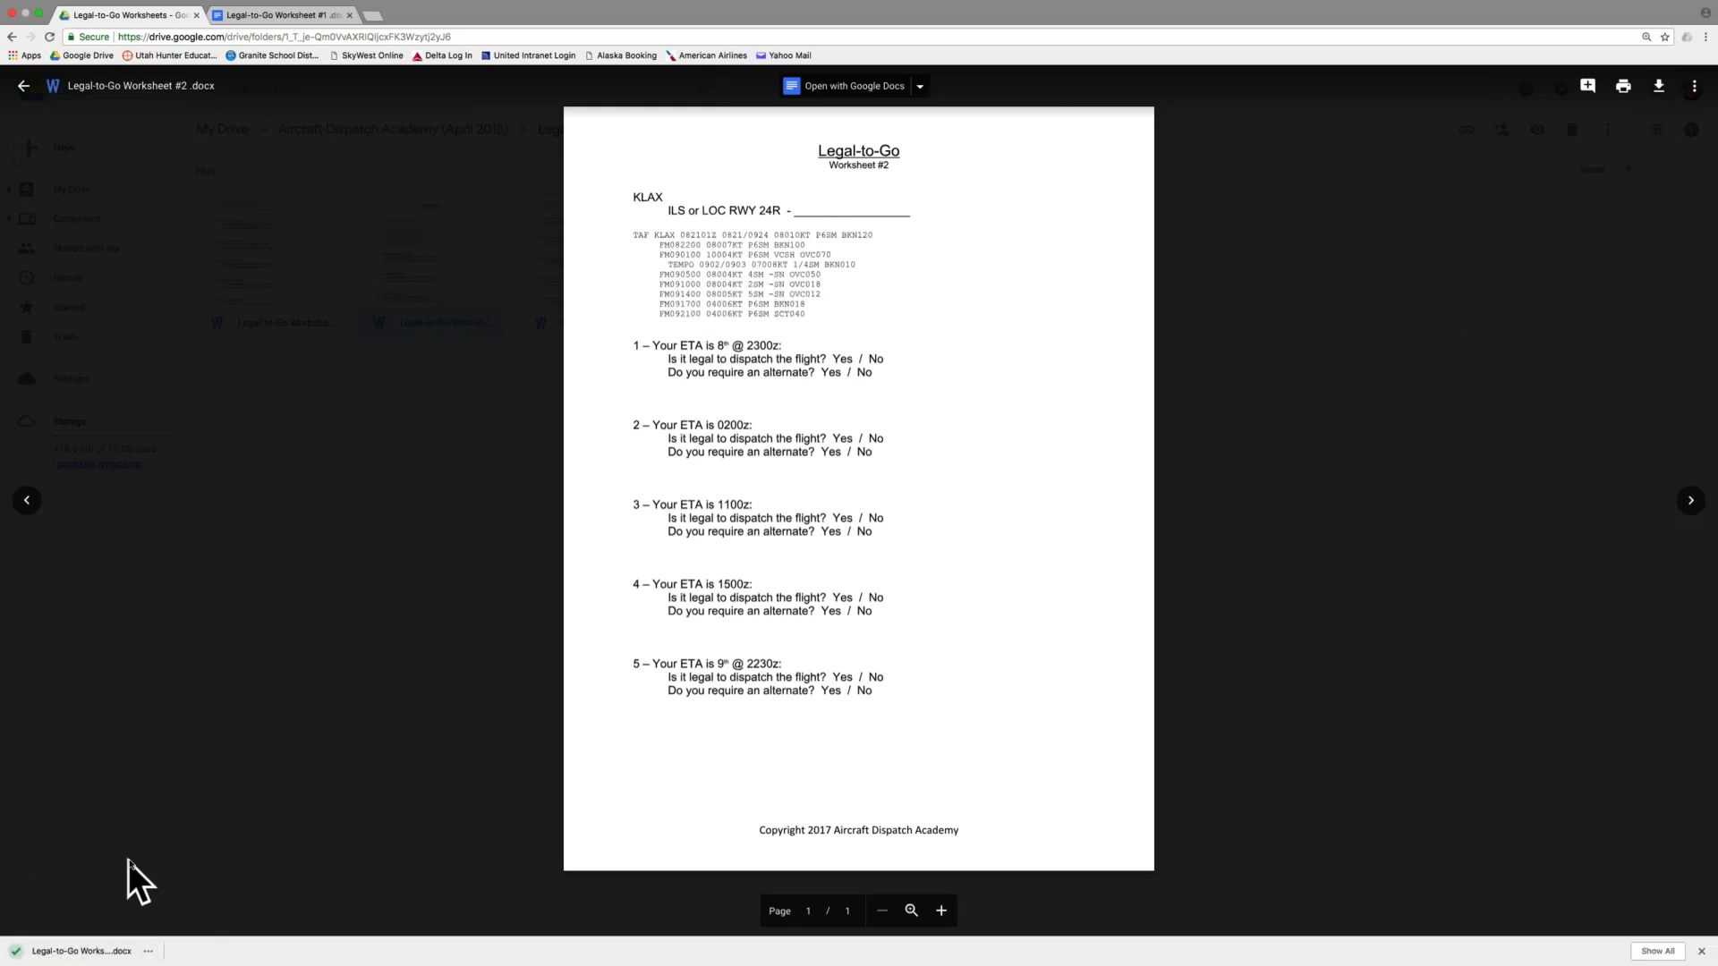
left_click(54, 952)
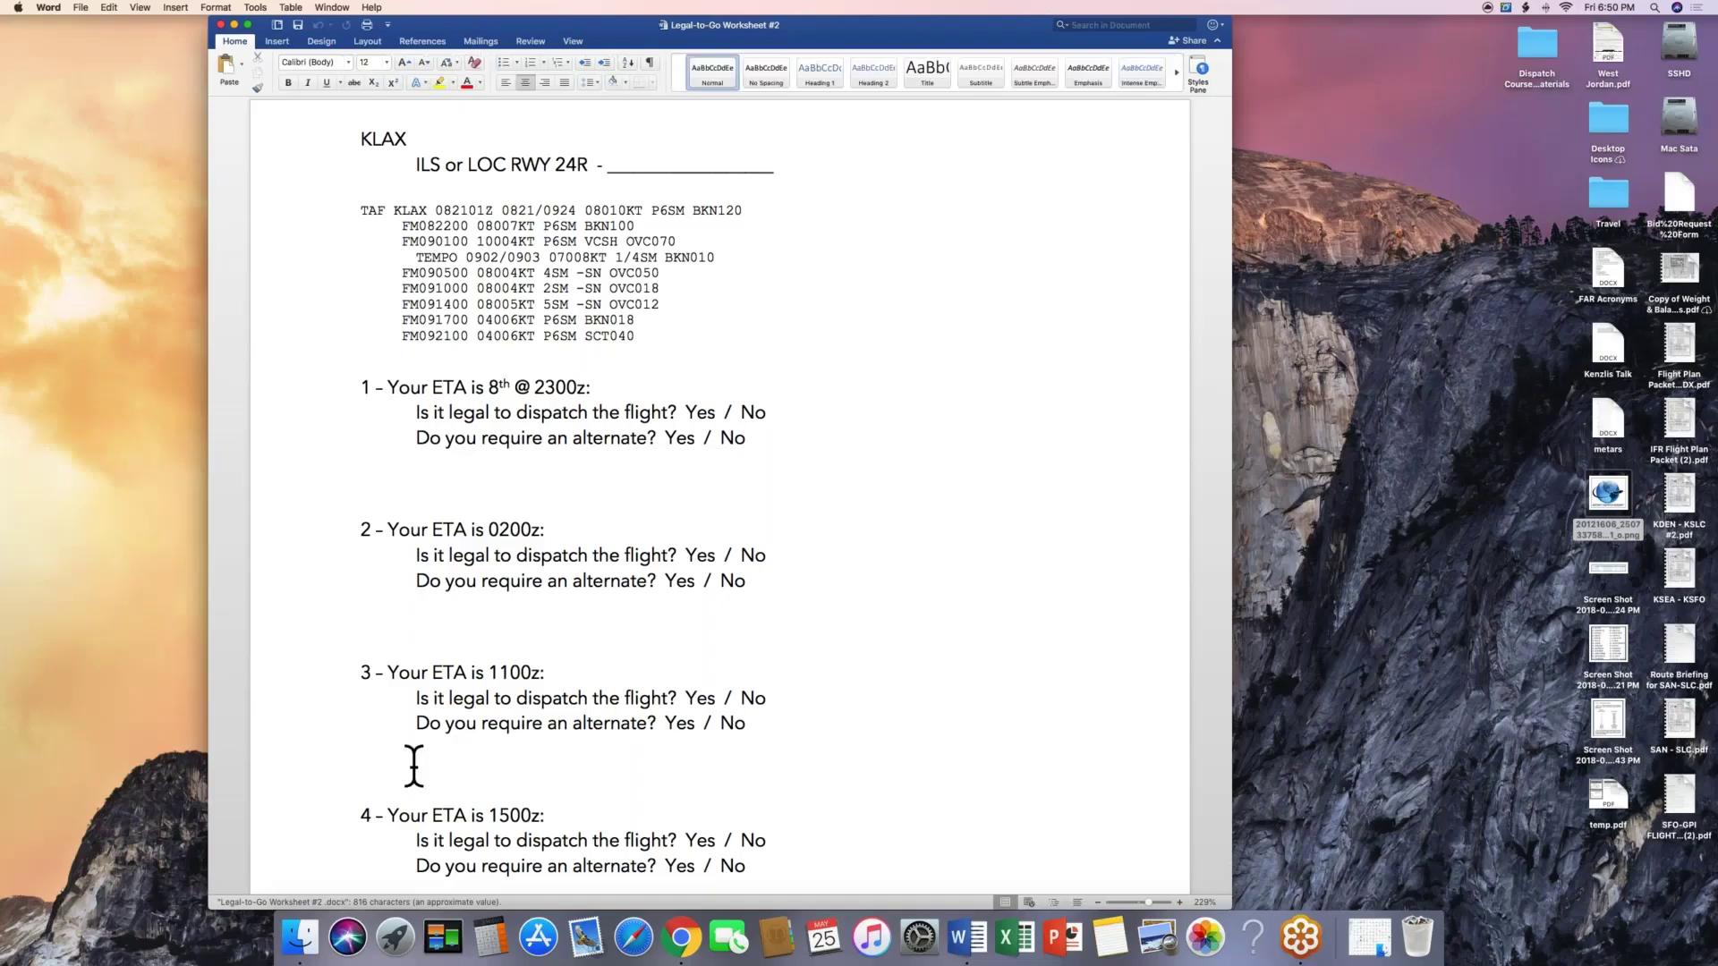
left_click(248, 25)
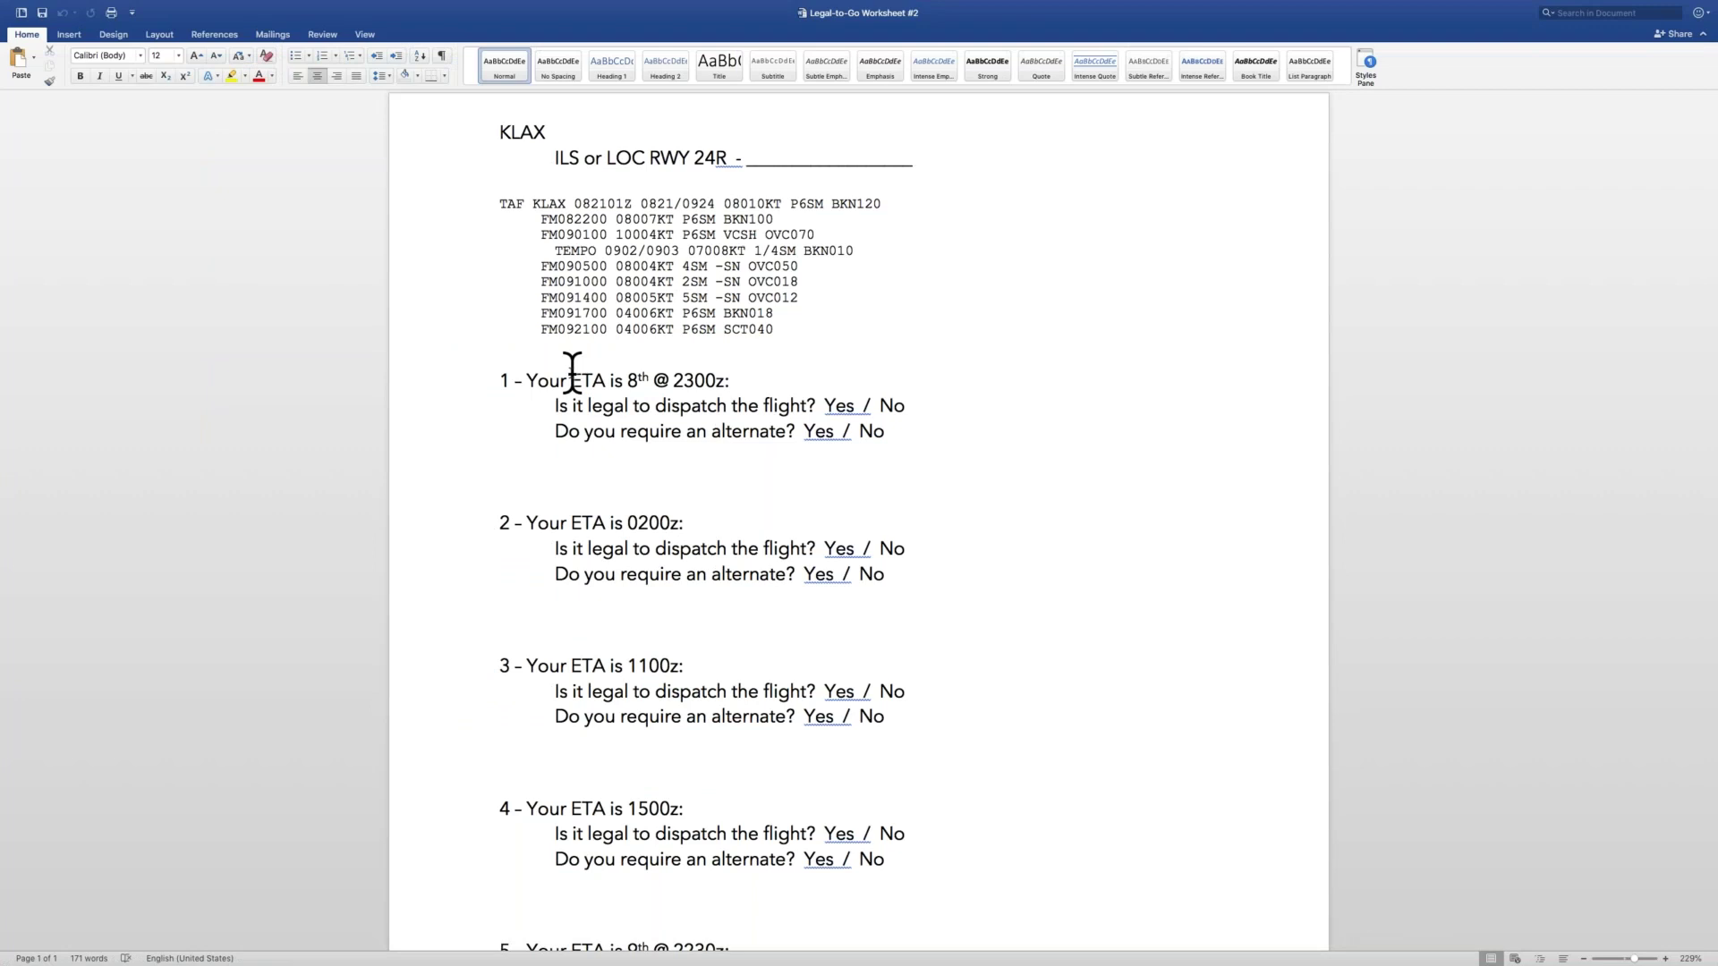
left_click(573, 372)
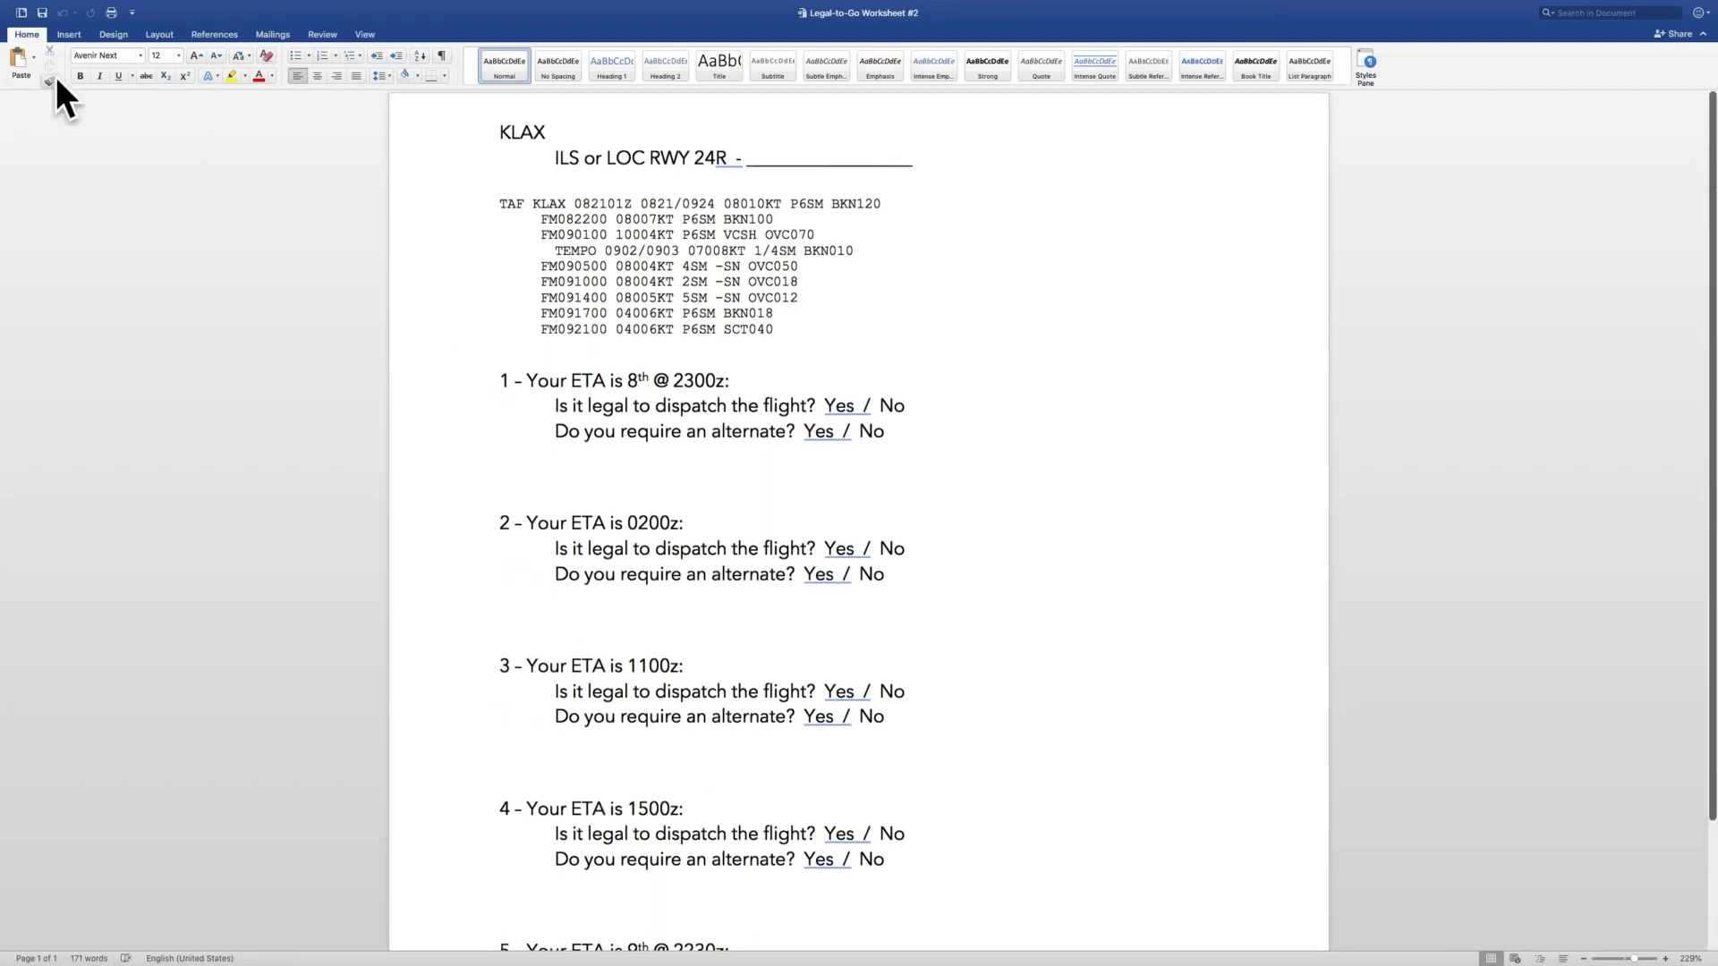
- Switch back to Drive in Chrome and check the sharing settings of Legal-to-Go Worksheet #2
key("ctrl+Right")
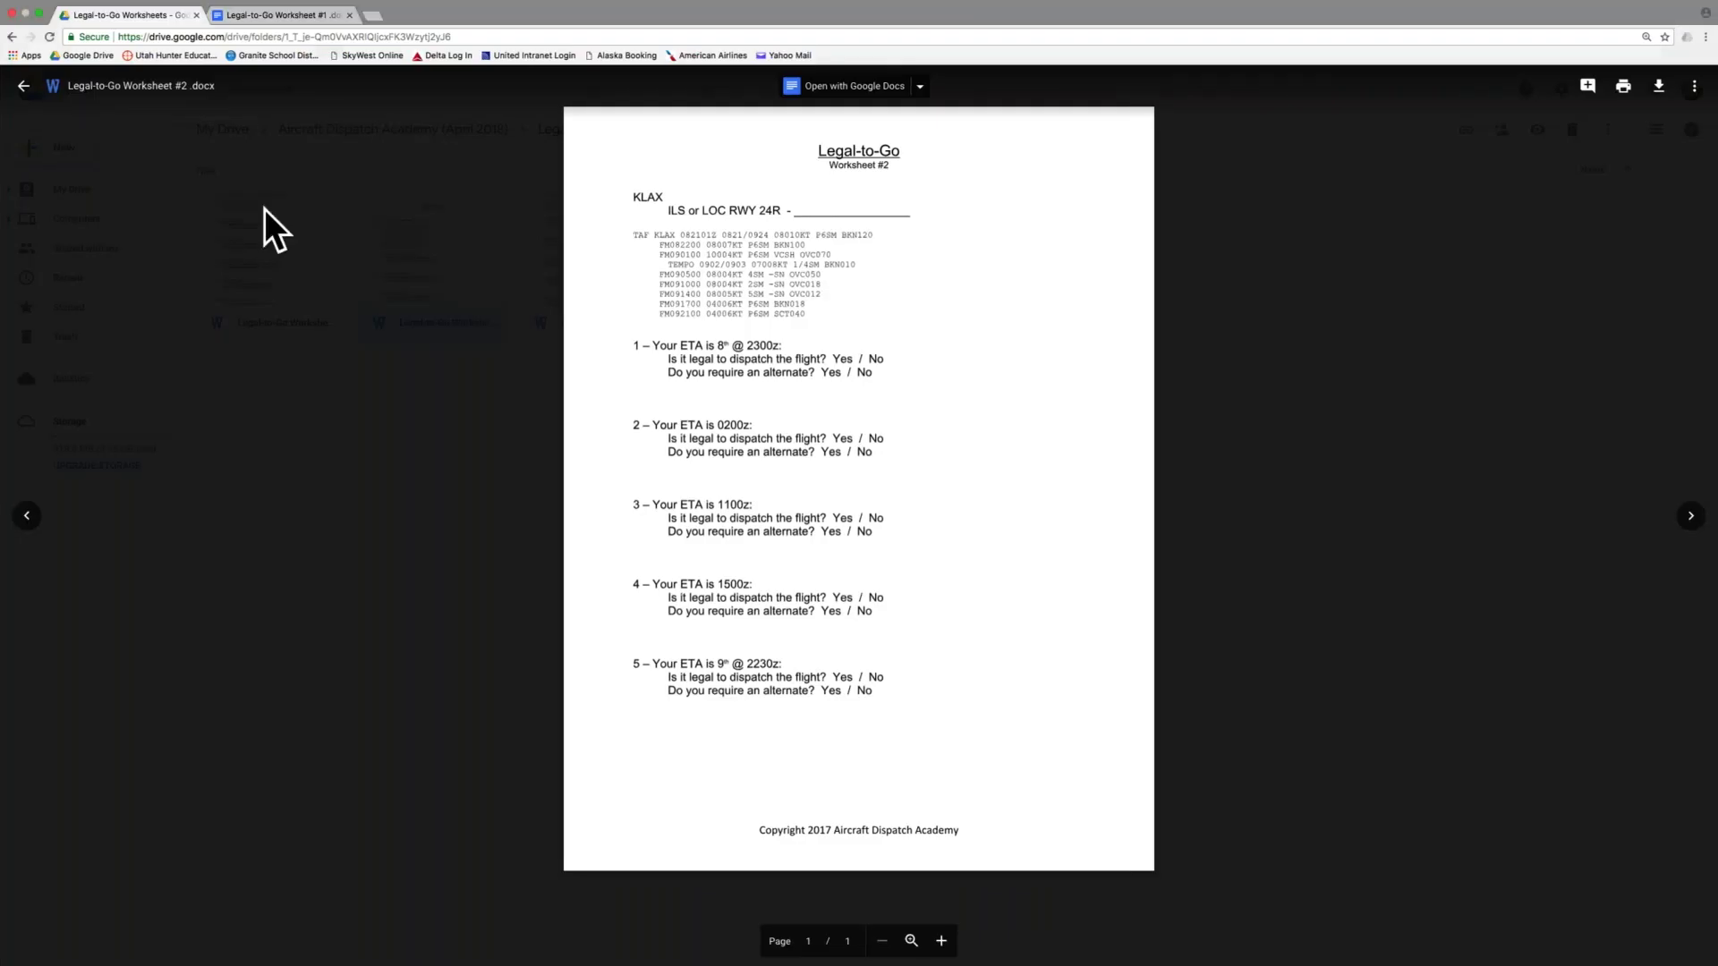
left_click(378, 366)
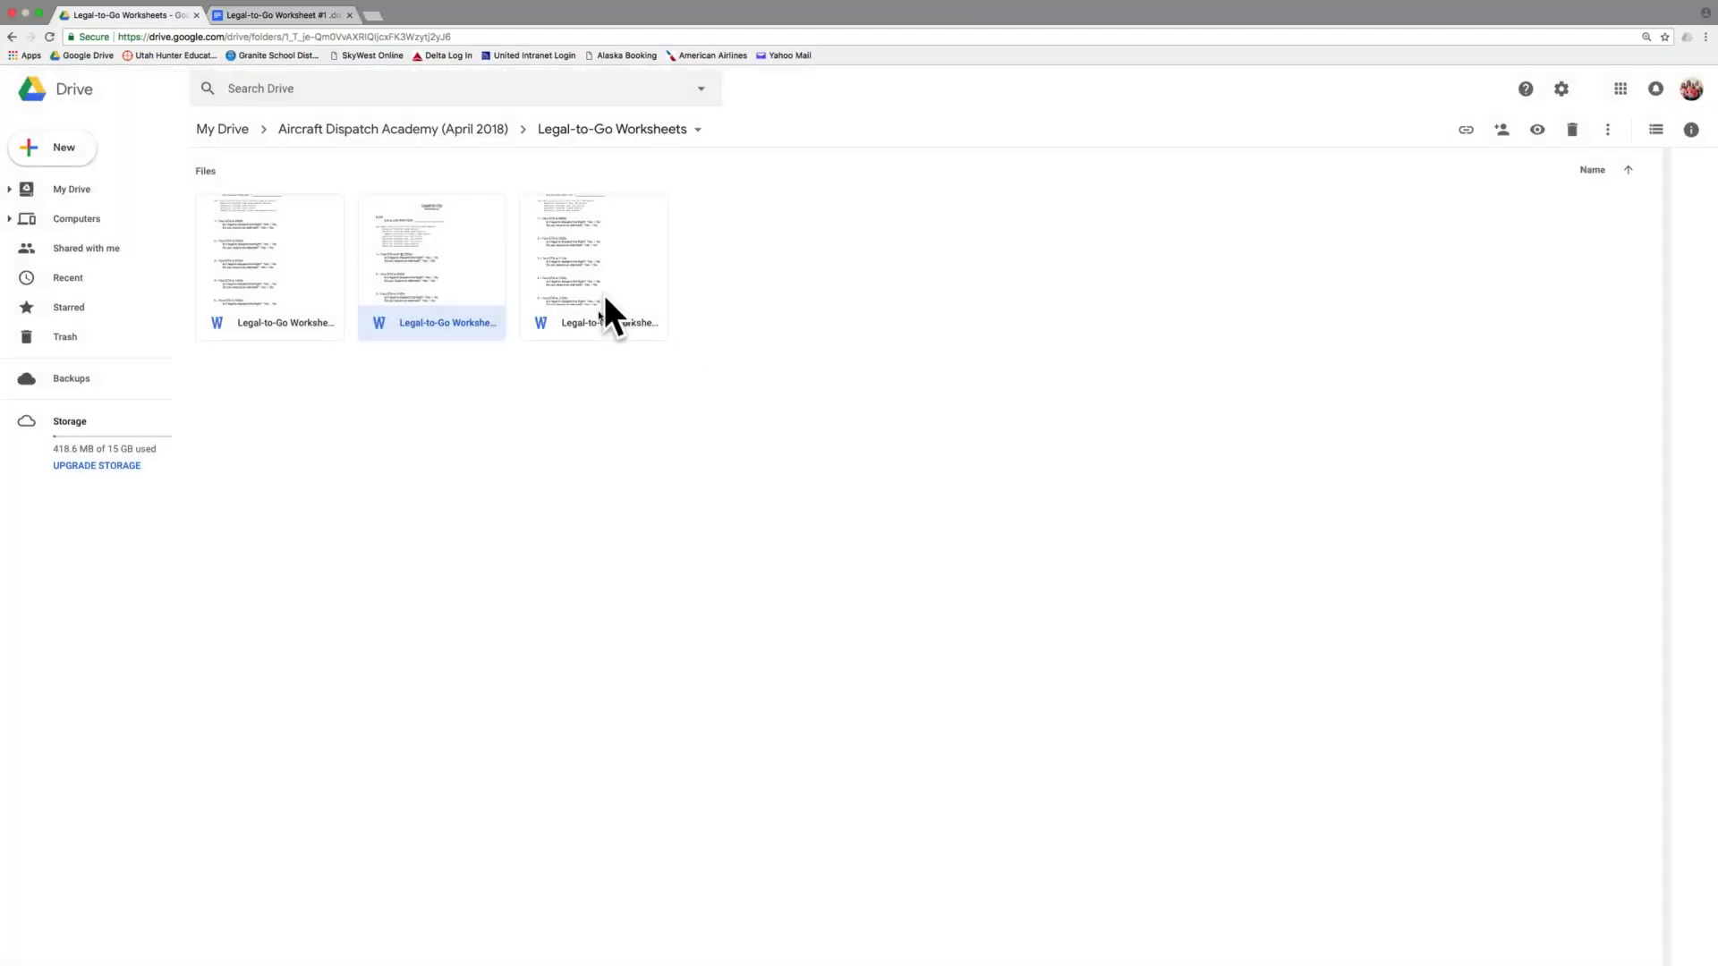
right_click(415, 252)
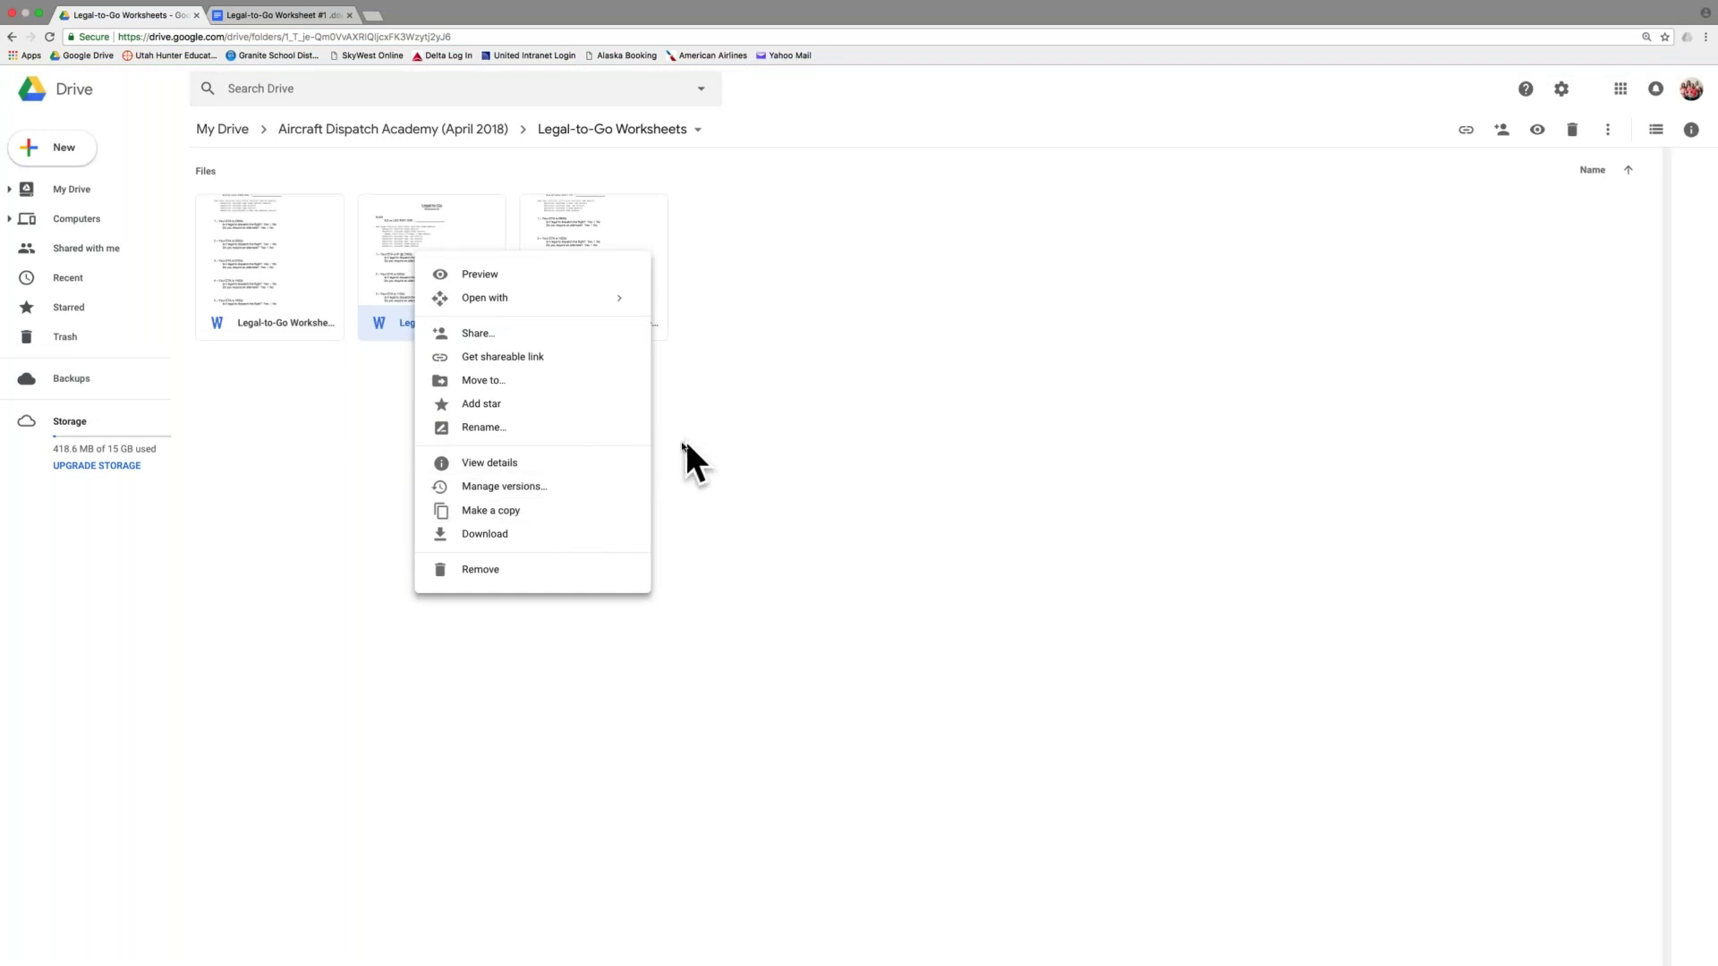
left_click(535, 334)
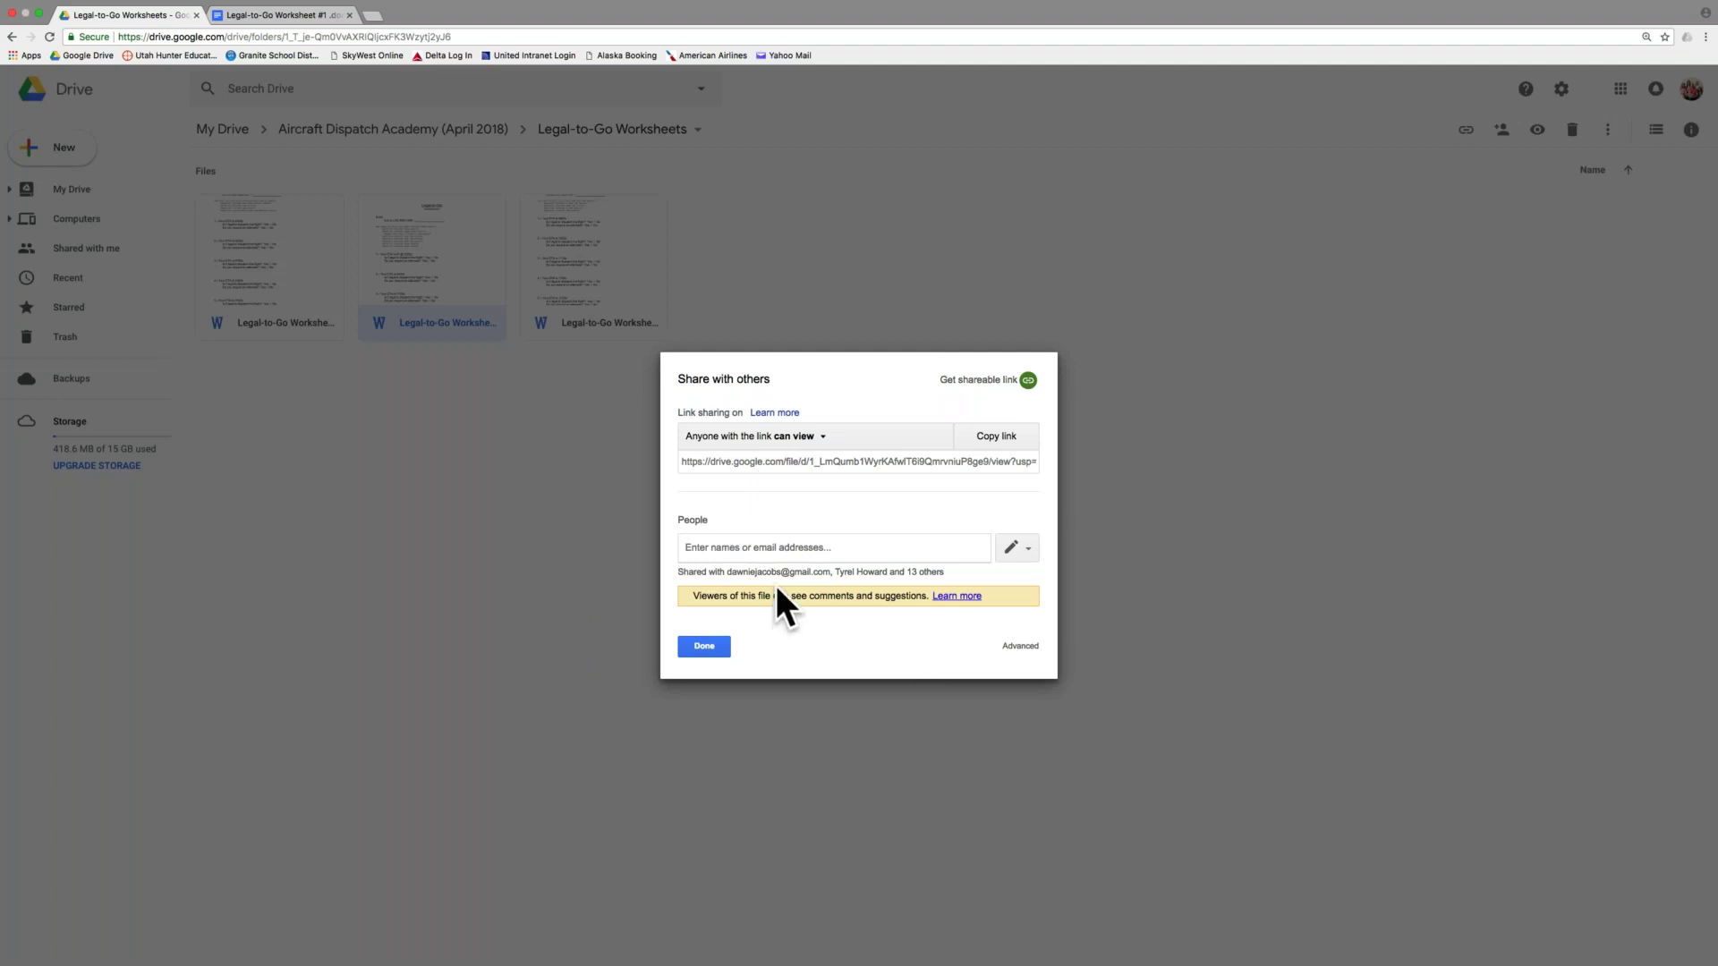
left_click(721, 645)
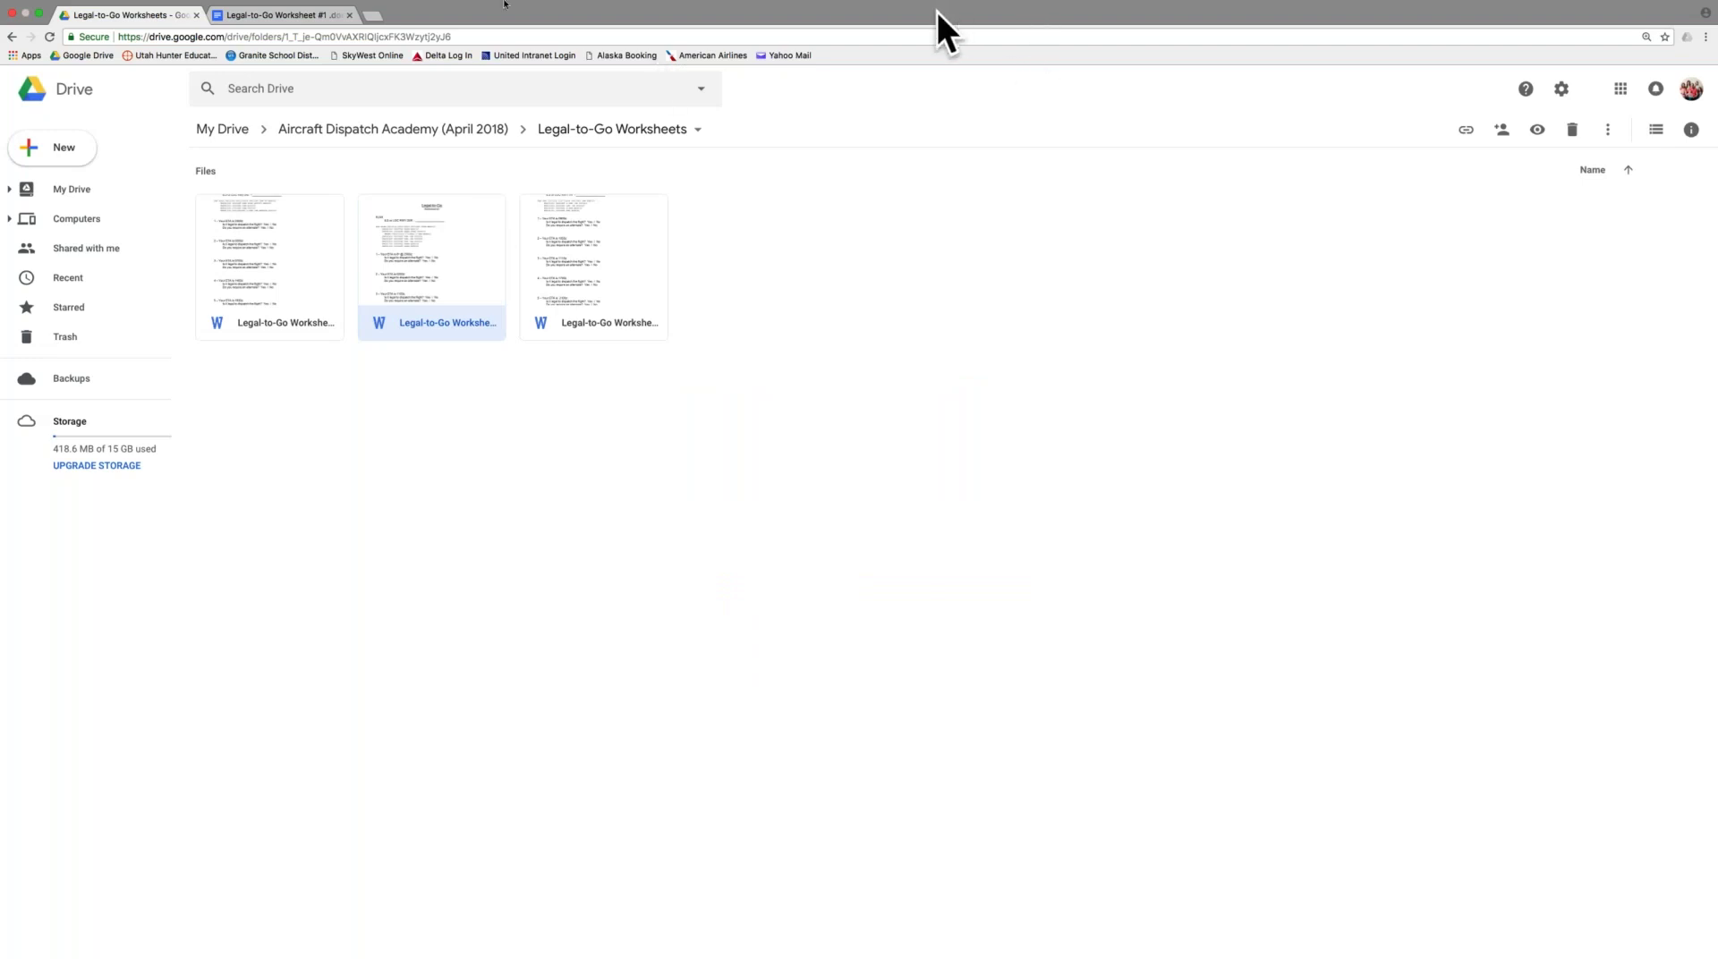
- Take the browser out of full screen and look through the Dispatch Course Materials folder on the desktop, including April 2018
left_click(39, 13)
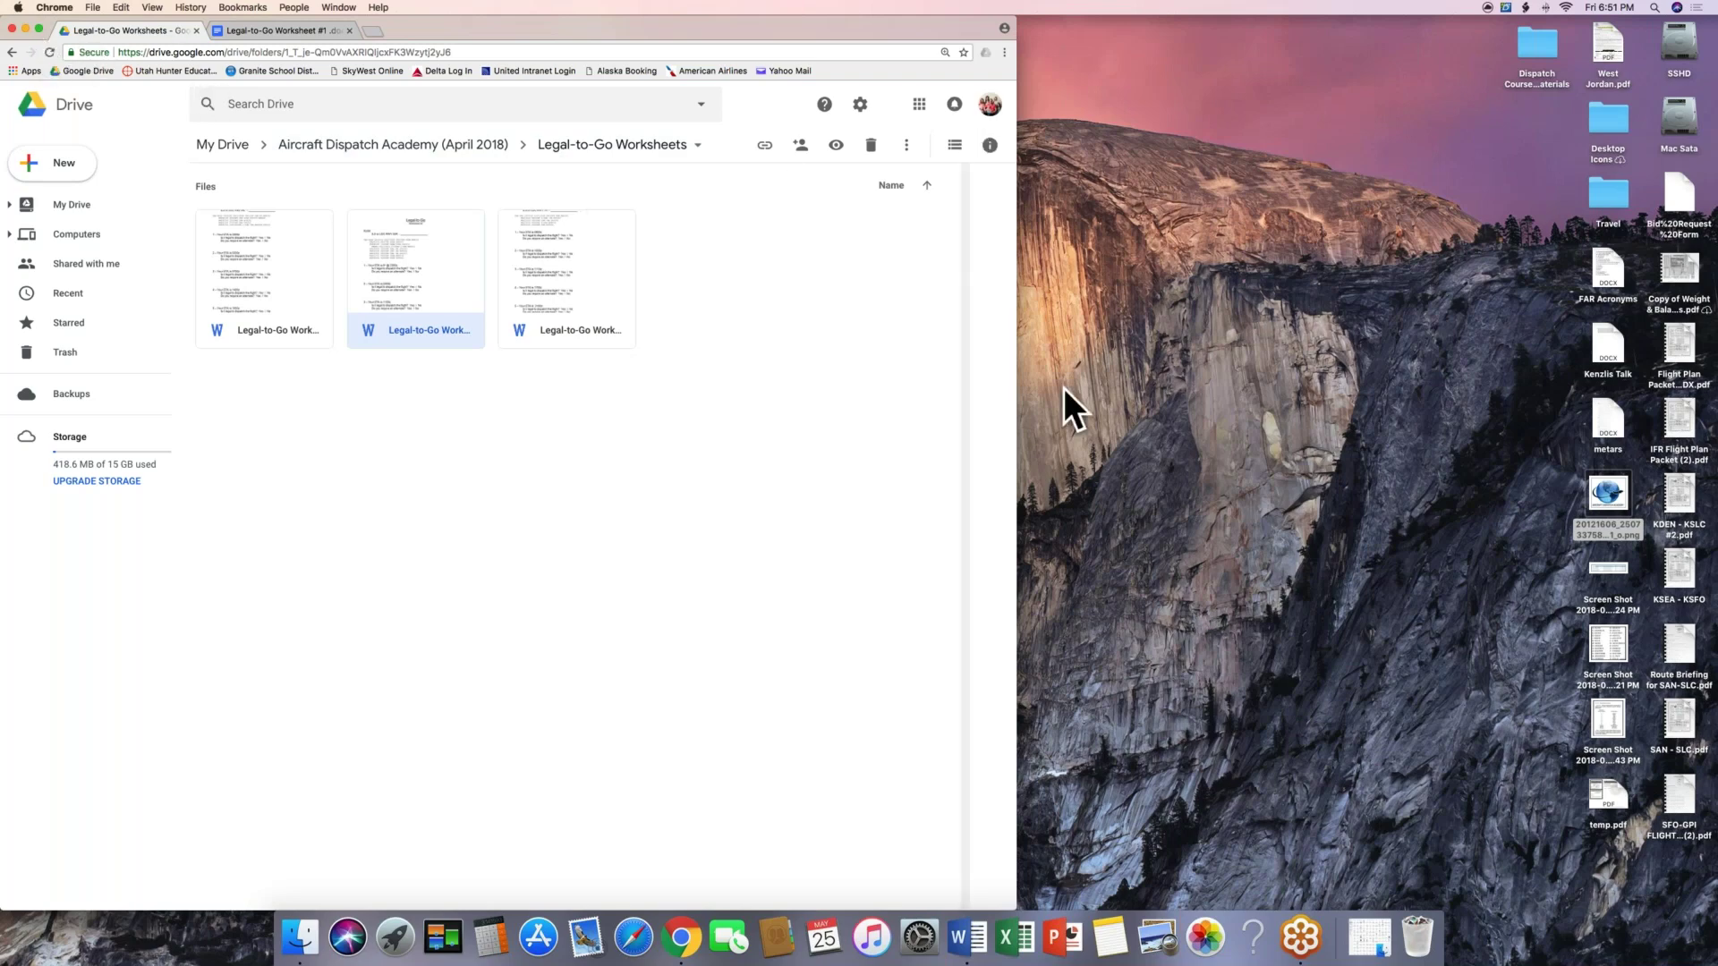
left_click(1325, 447)
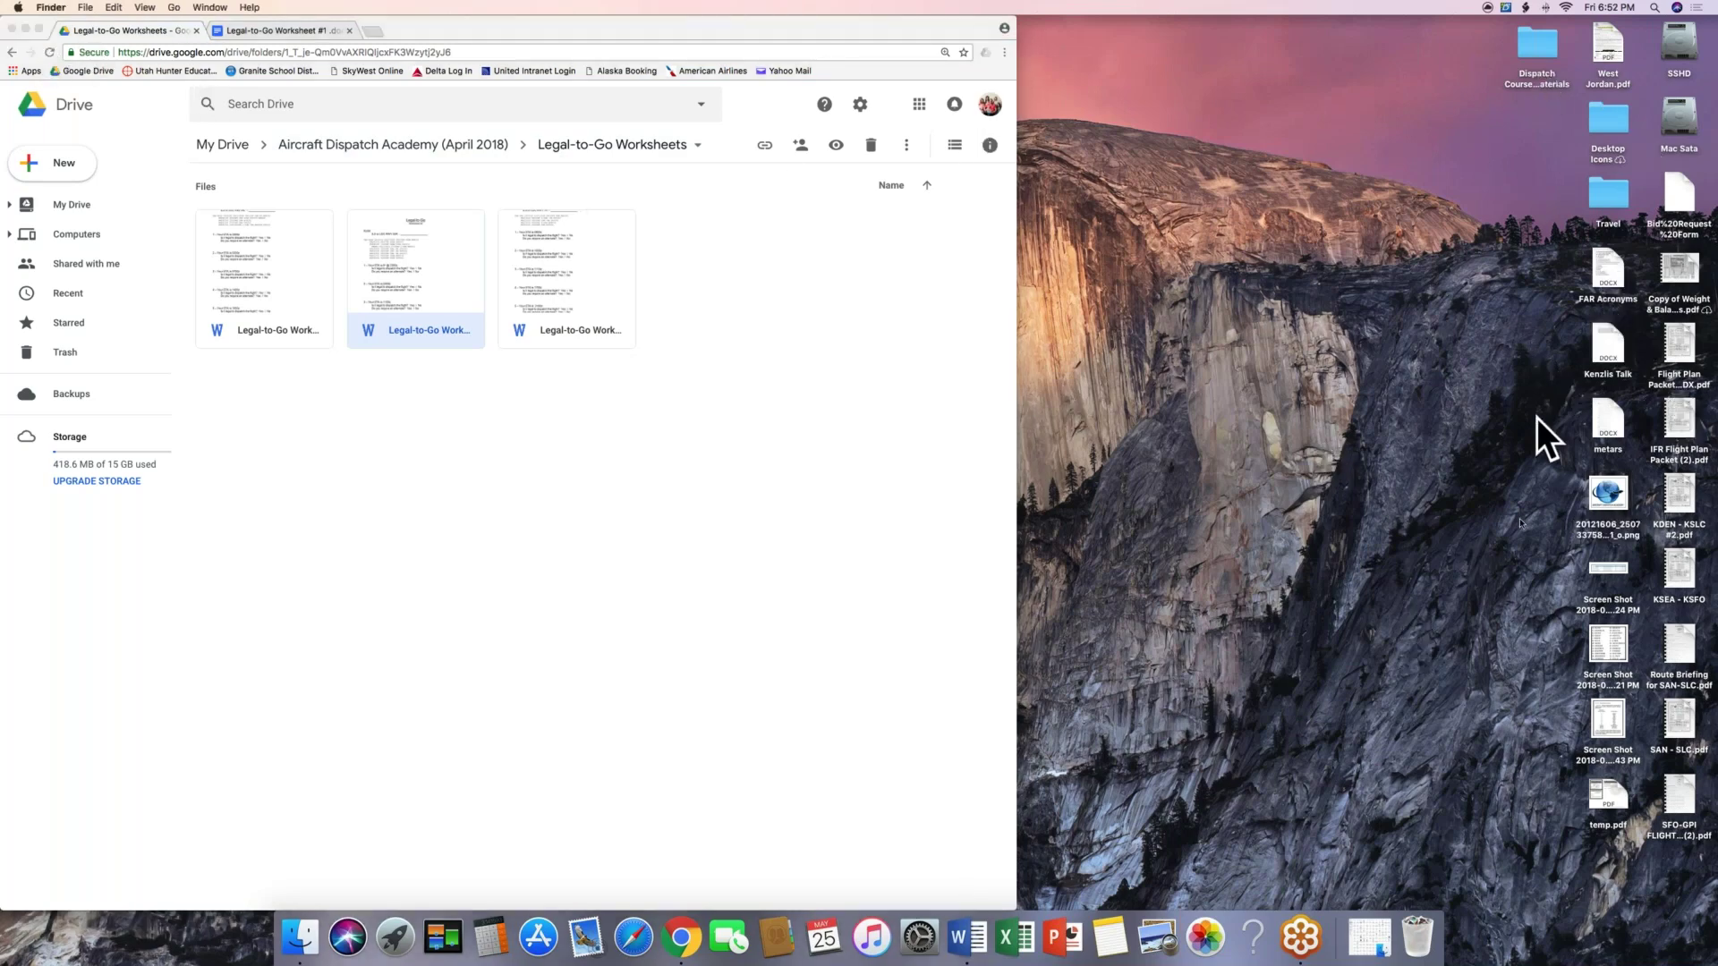
double_click(1538, 49)
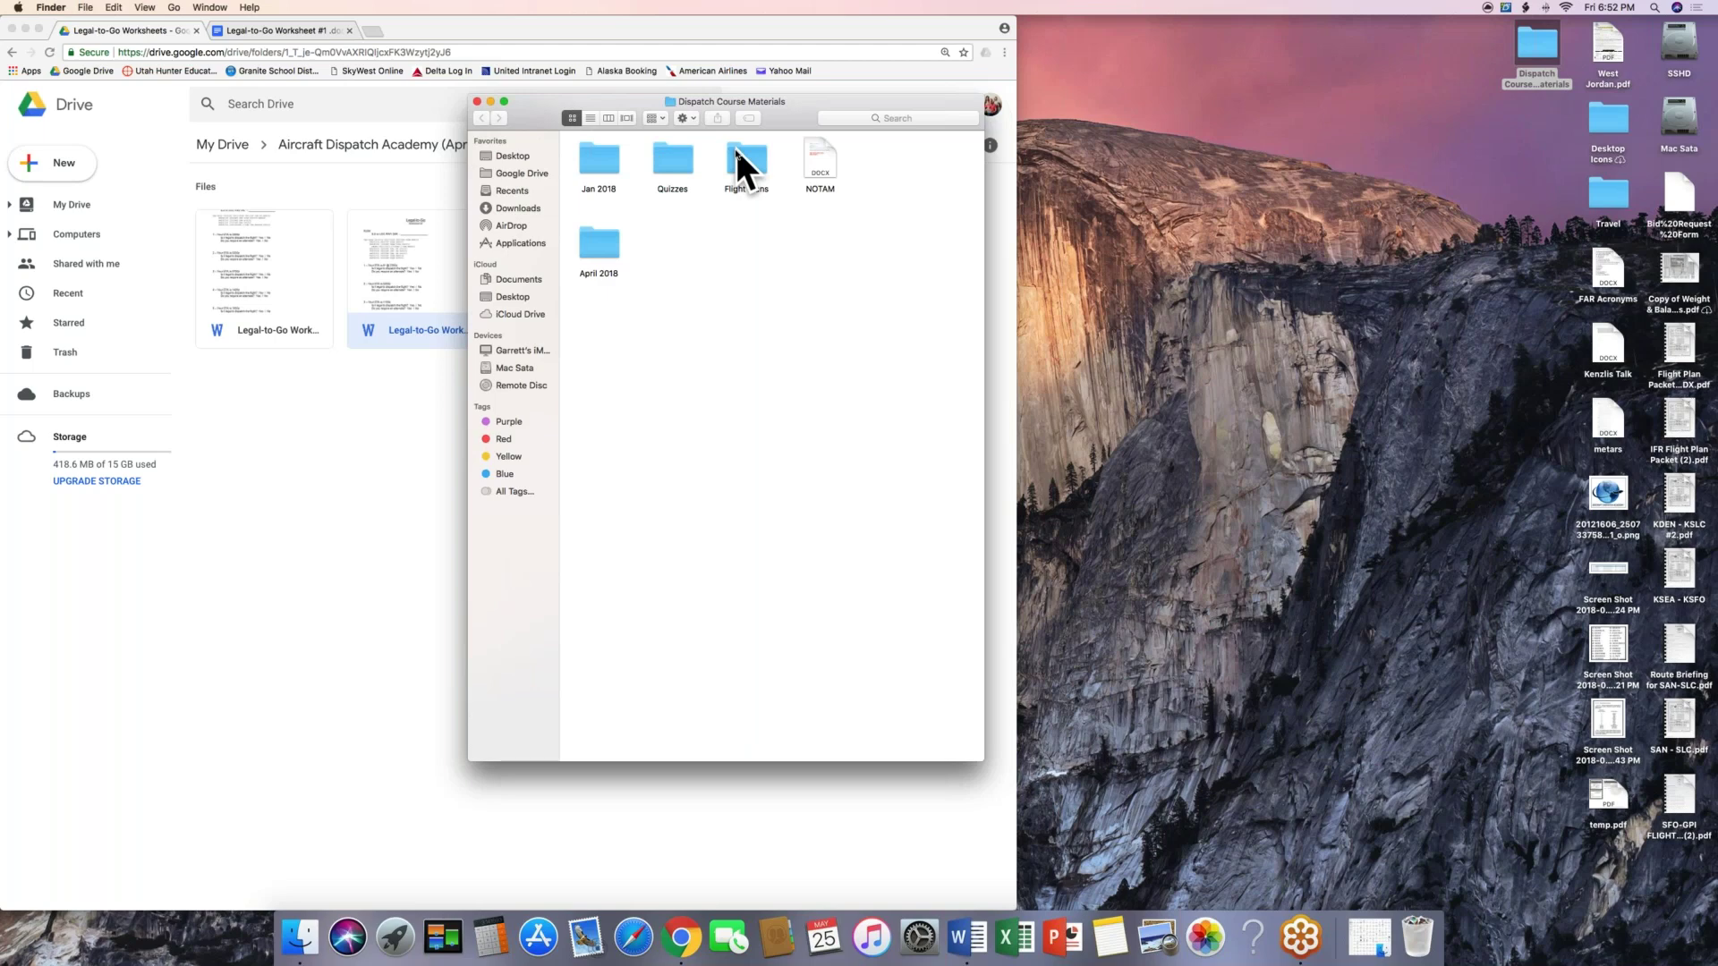
double_click(592, 258)
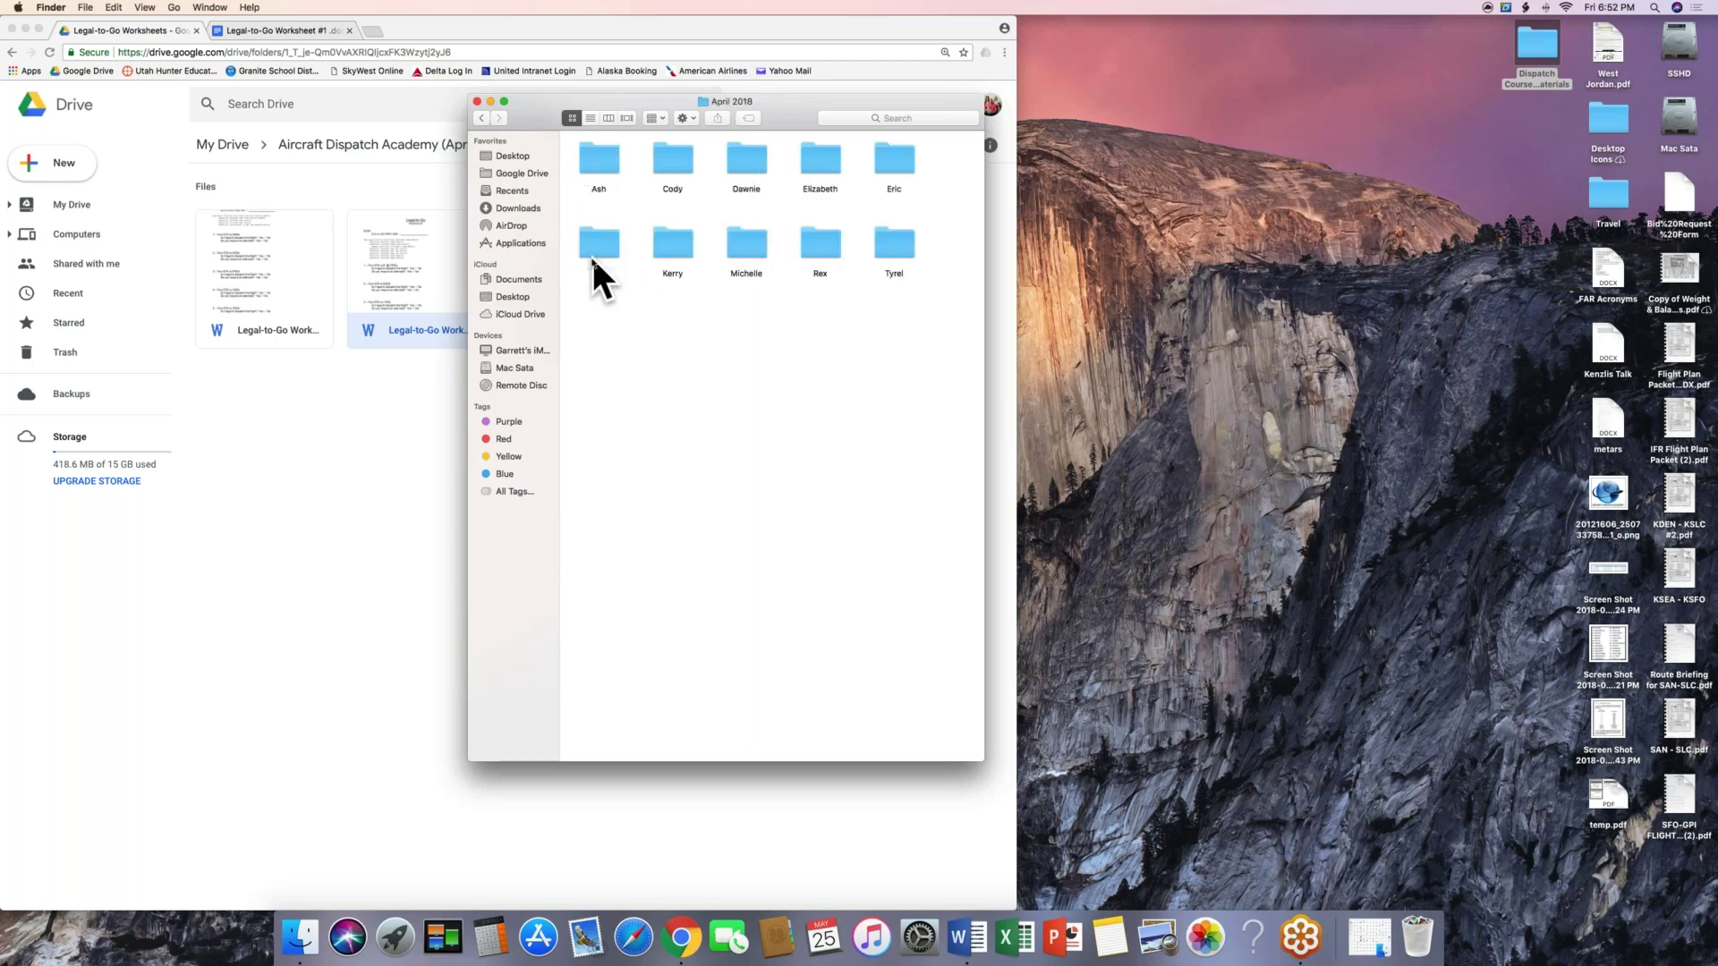
left_click(481, 118)
double_click(594, 160)
left_click(483, 117)
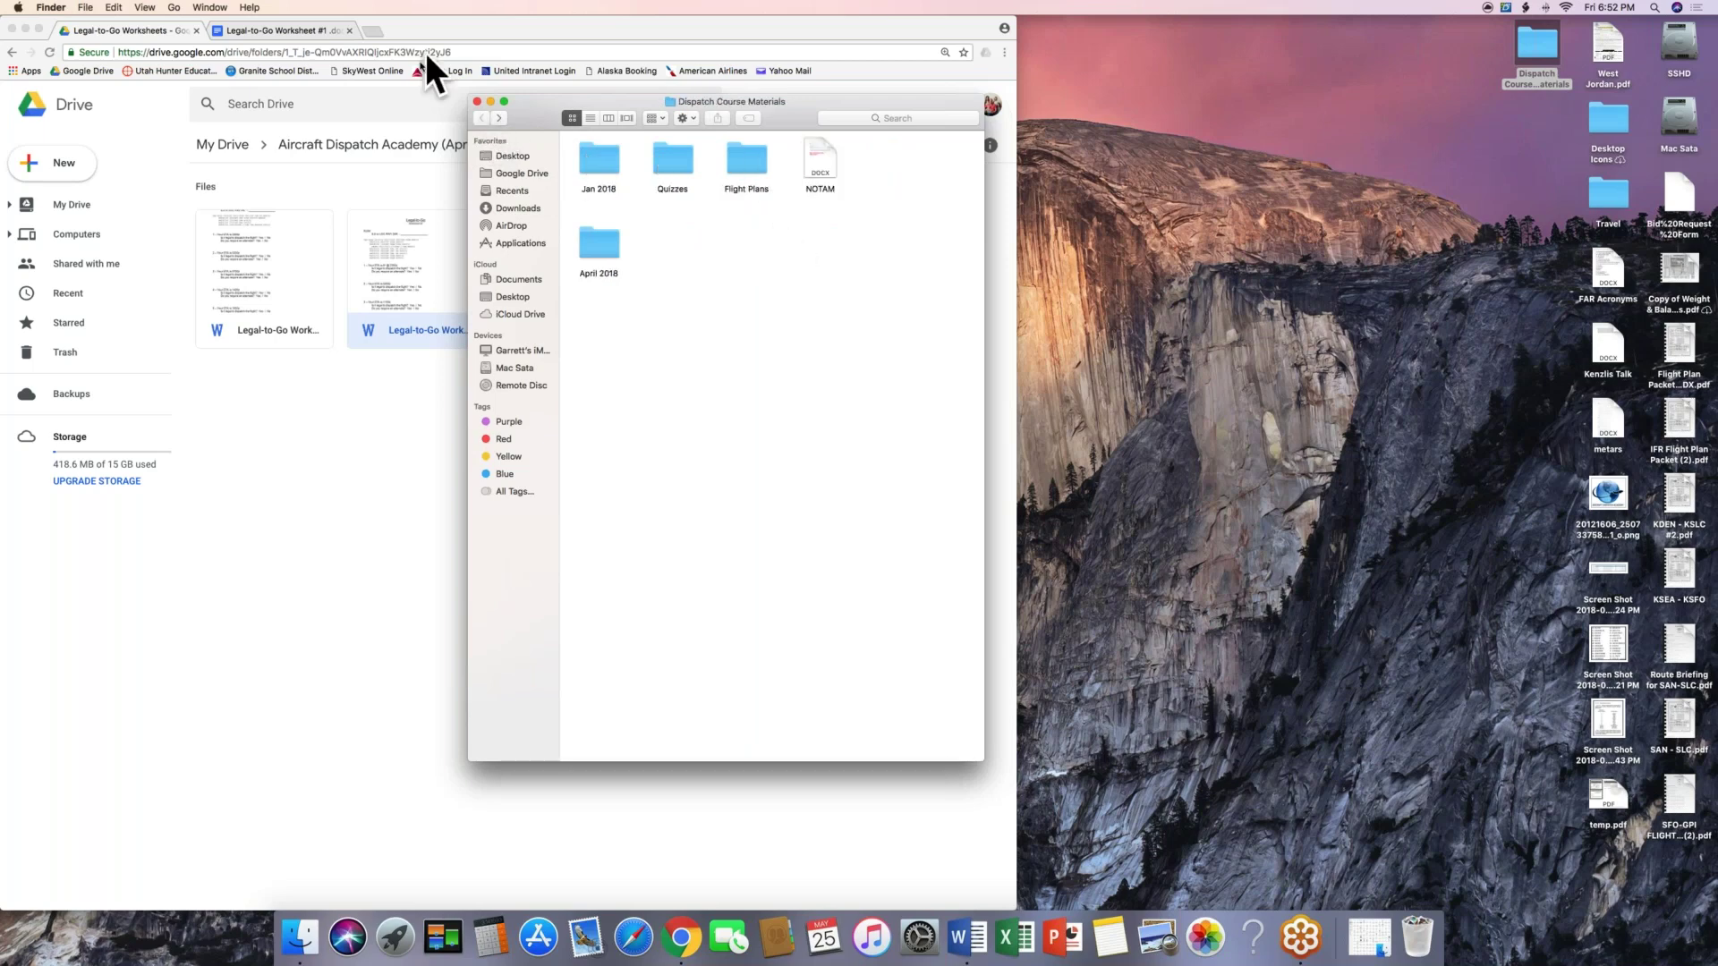
left_click(477, 101)
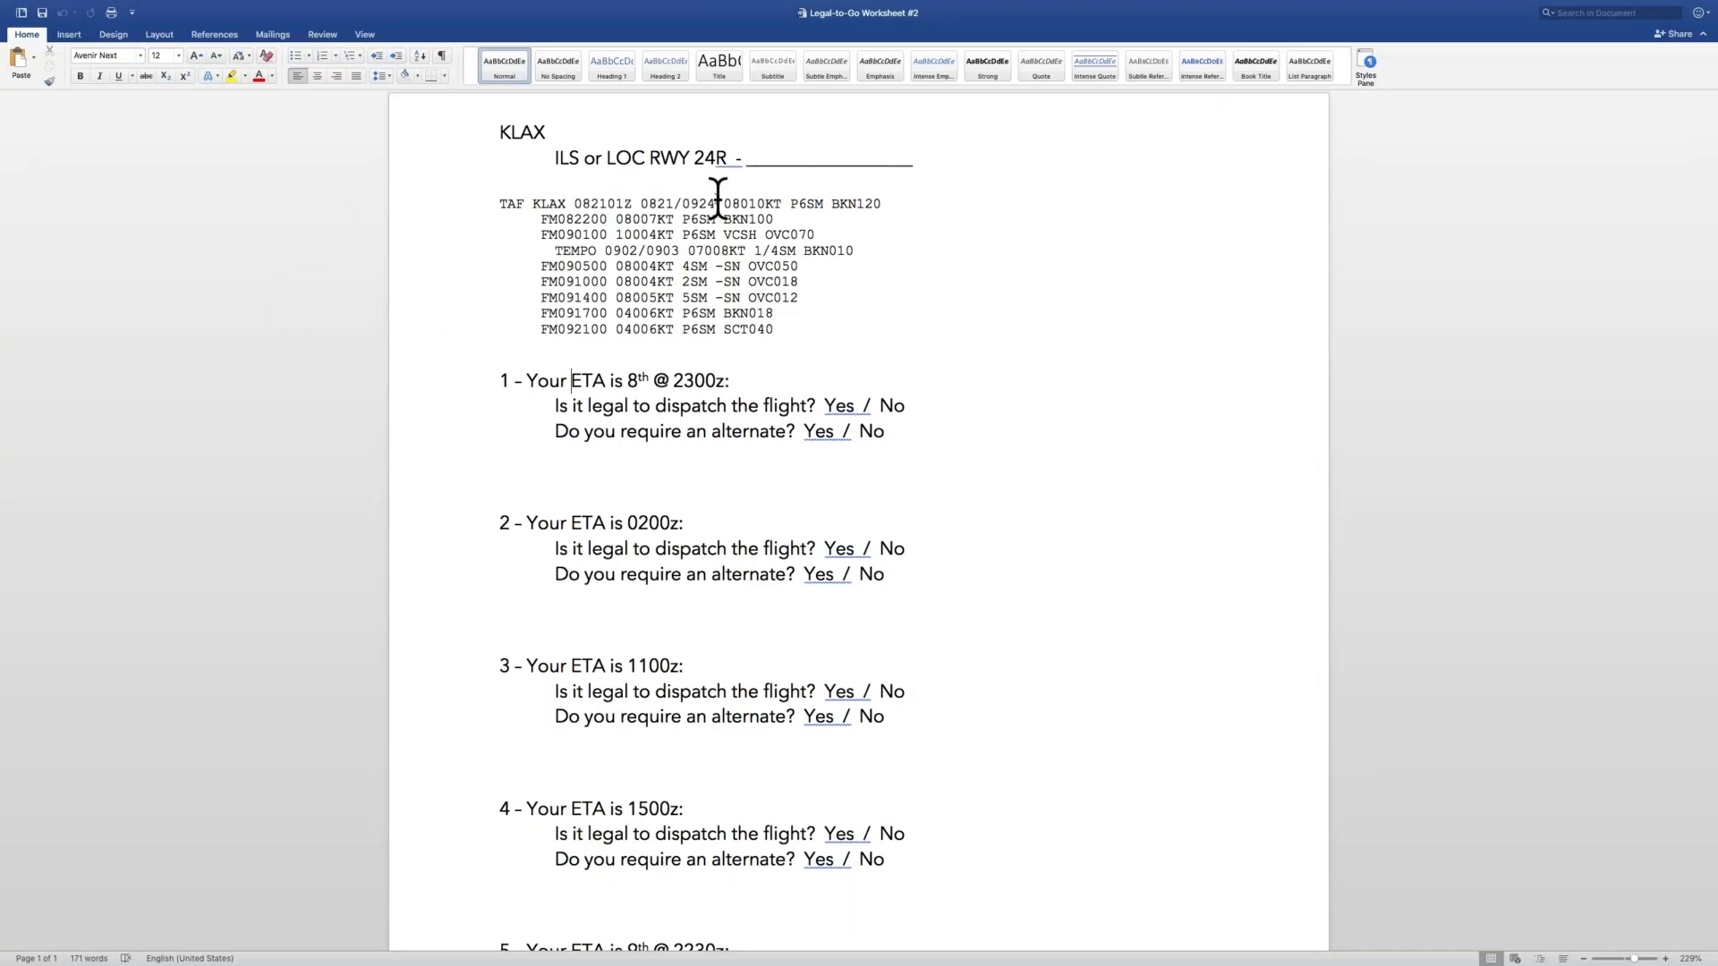
- Look over the KLAX forecast and the five ETA questions of Legal-to-Go Worksheet #2 in Word
scroll(720, 203, "up", 1)
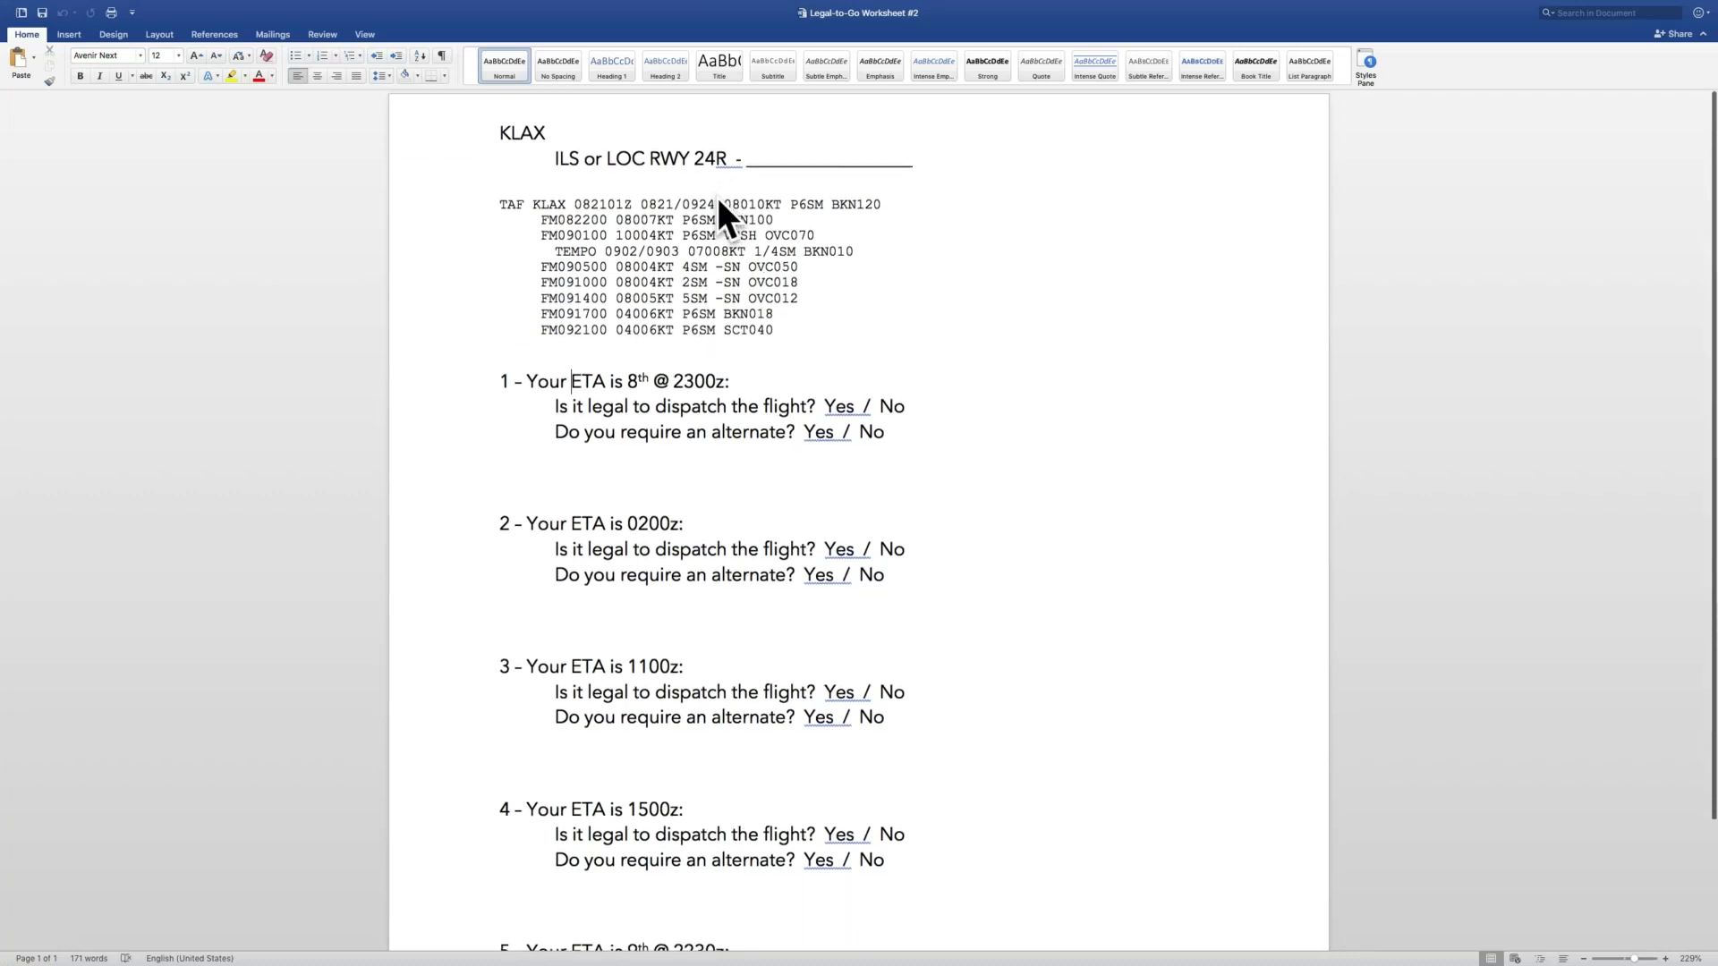
scroll(718, 198, "down", 3)
scroll(718, 199, "up", 3)
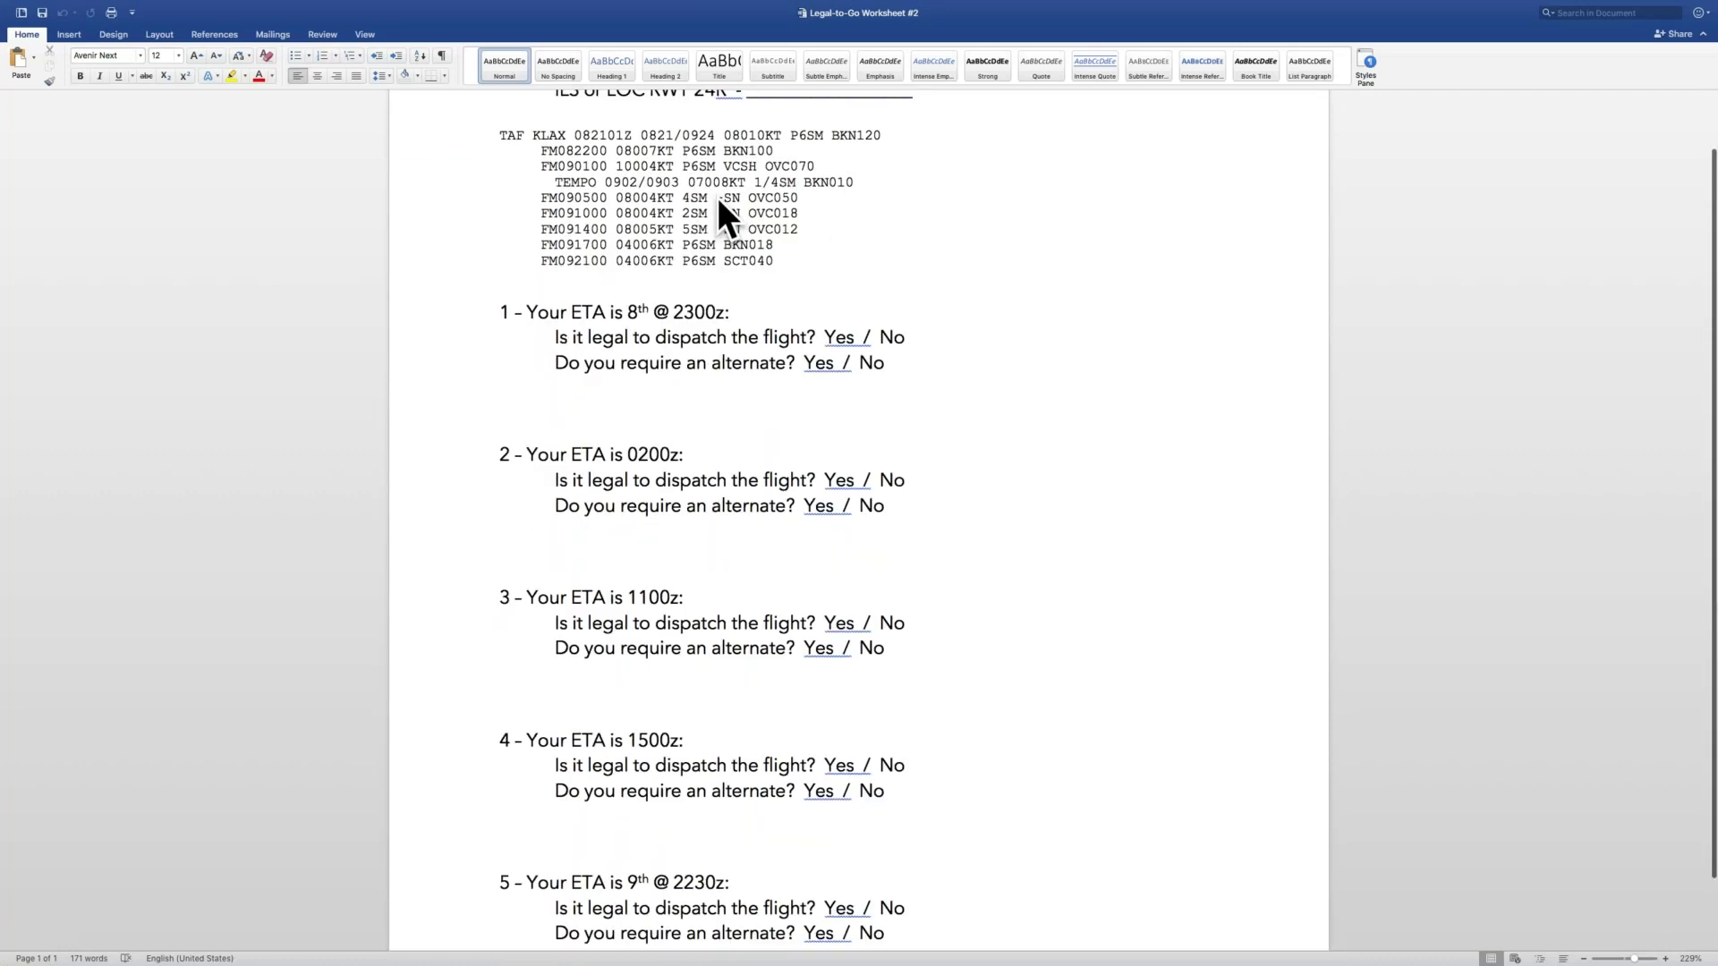
scroll(717, 198, "down", 1)
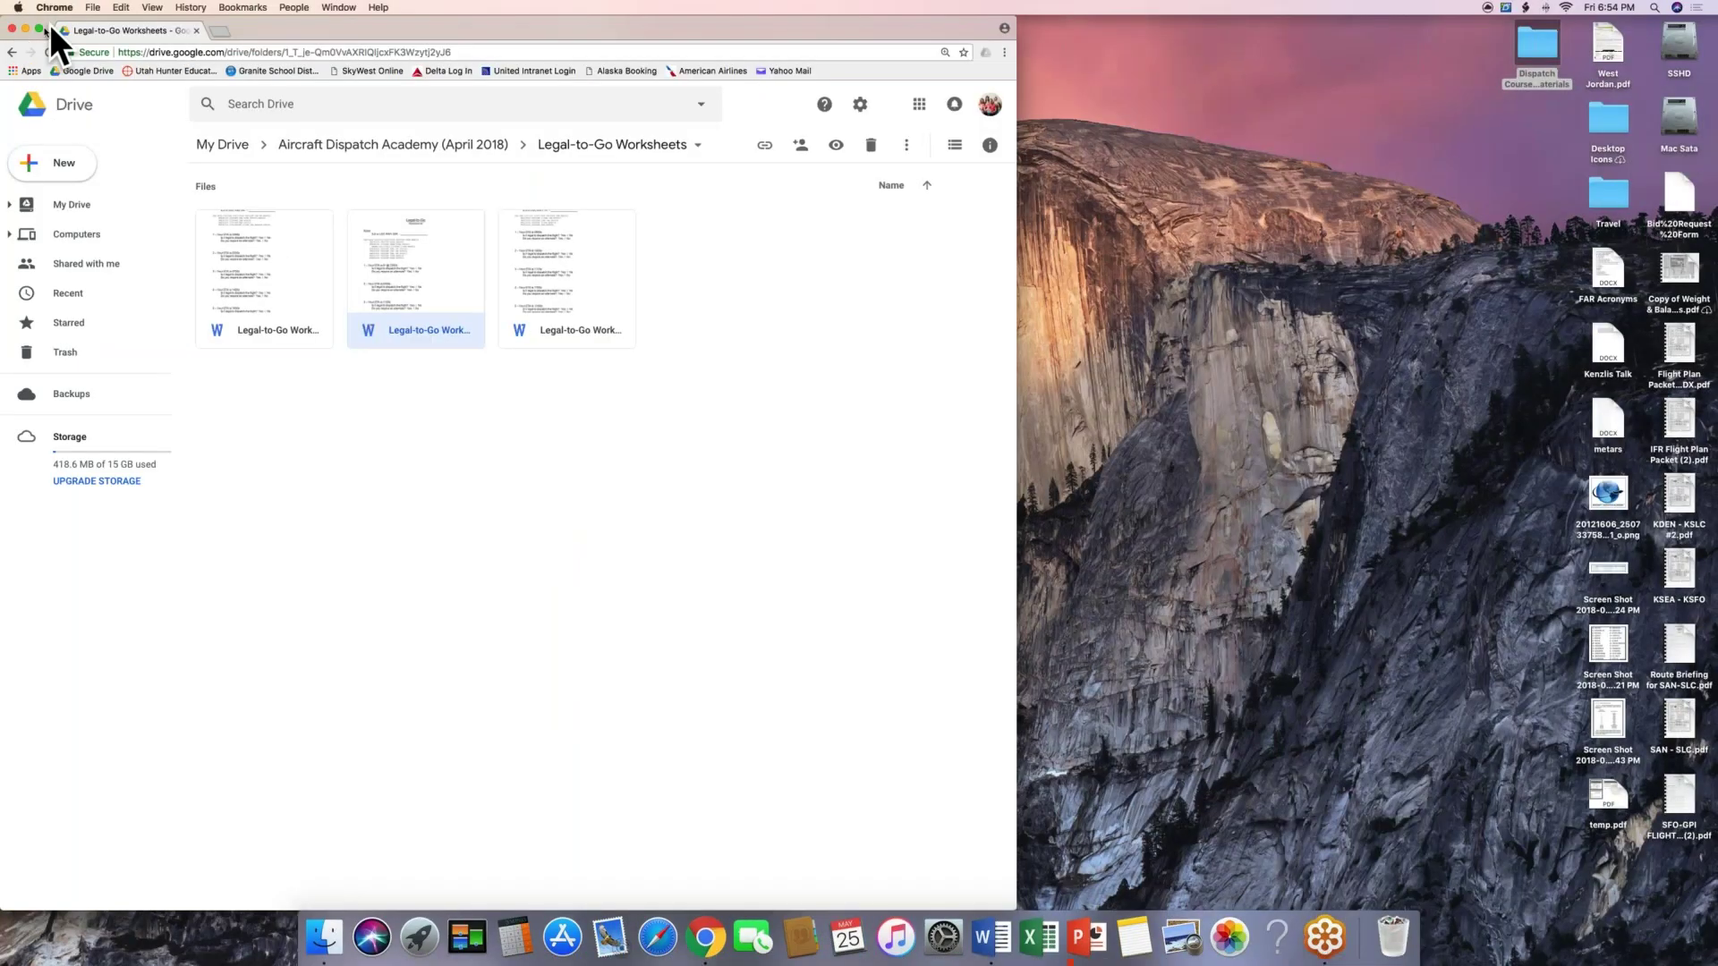
- Make the Drive window full screen and open KLAX.pdf from Flight Planning's Jeppesen Charts folder in Aircraft Dispatch Academy (April 2018)
left_click(42, 31)
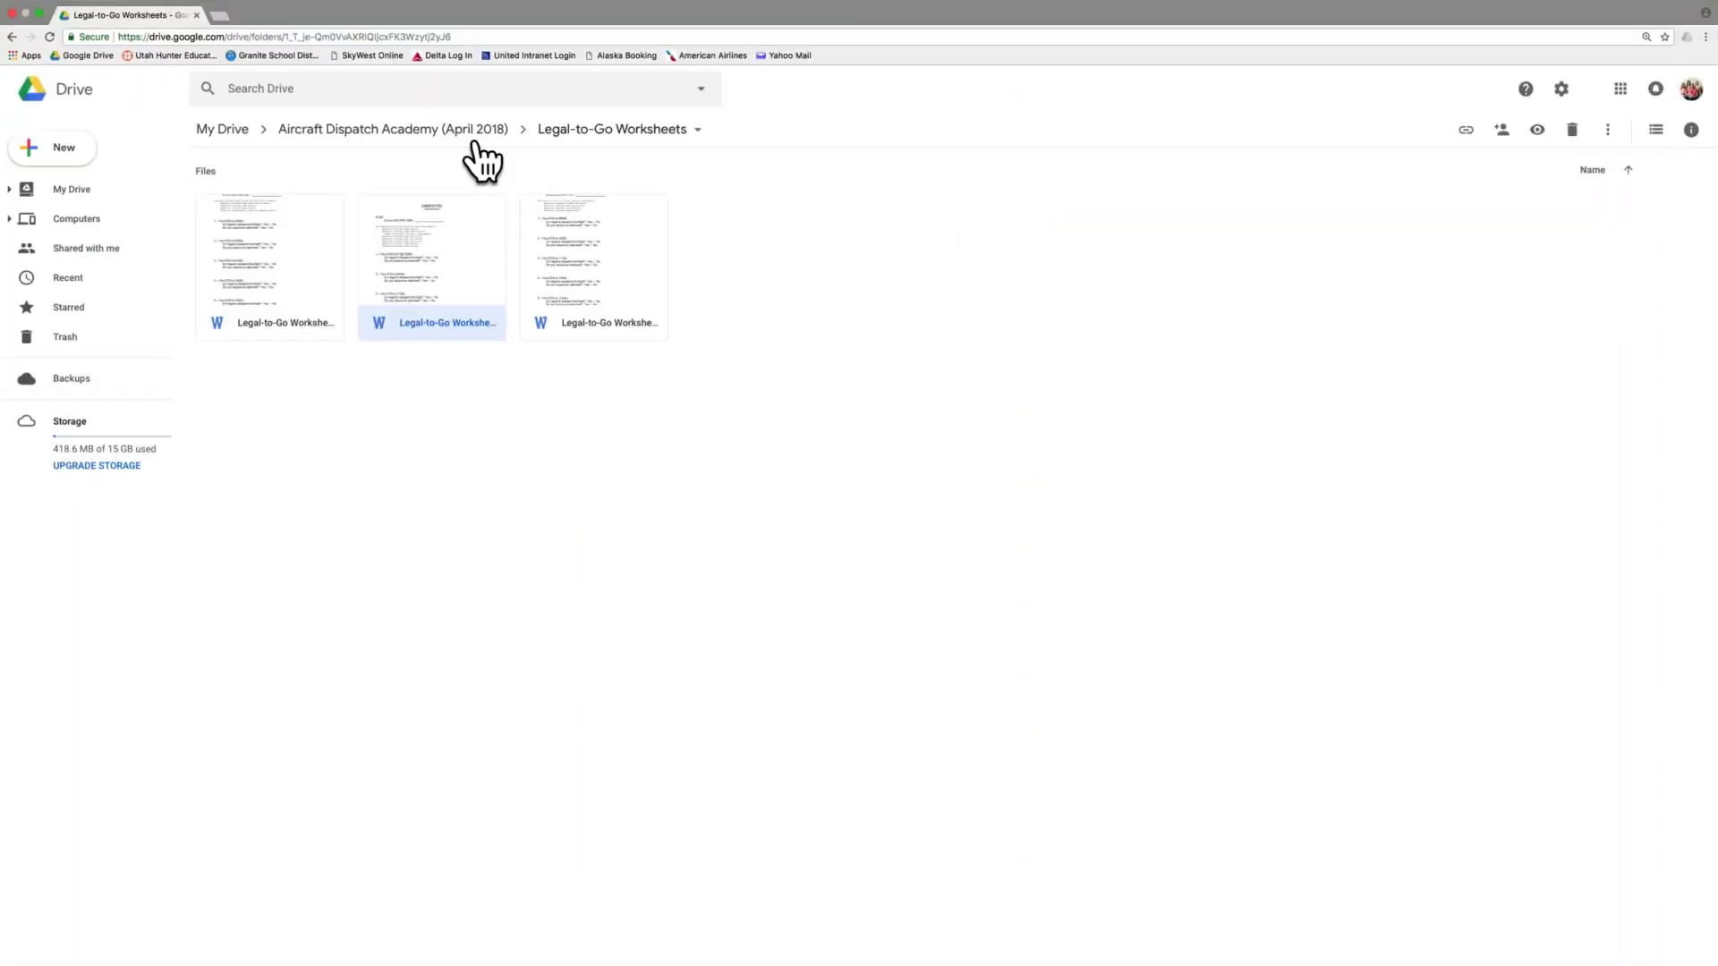
left_click(443, 134)
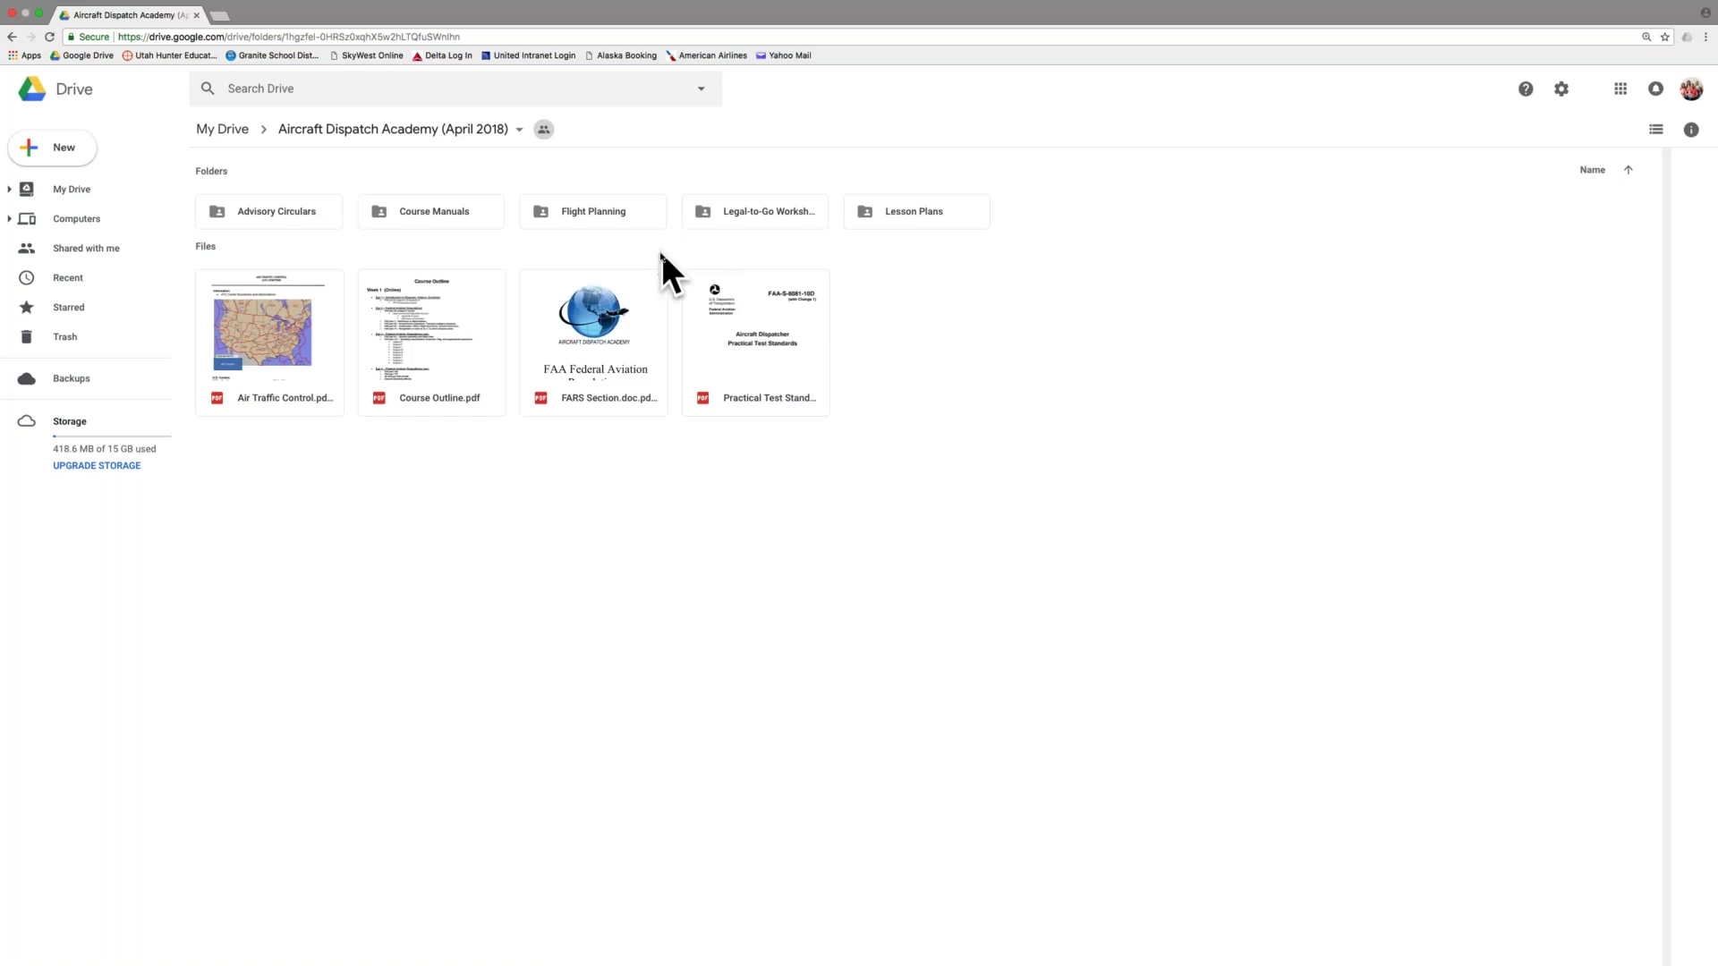
double_click(581, 212)
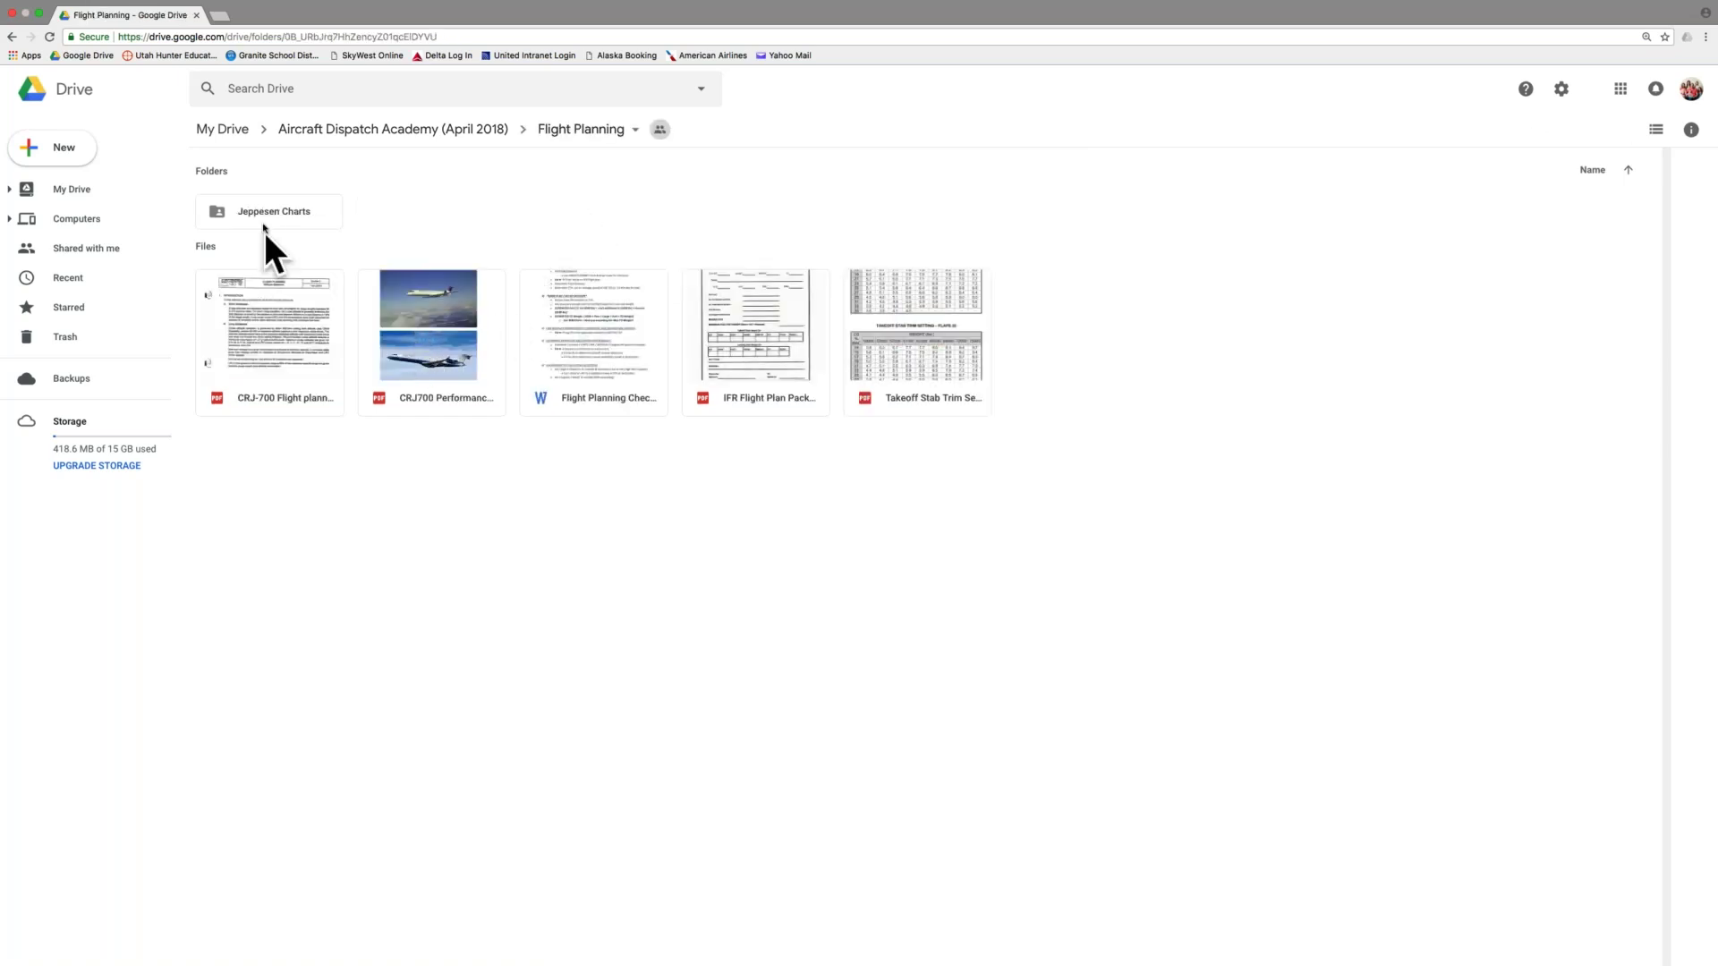
double_click(272, 211)
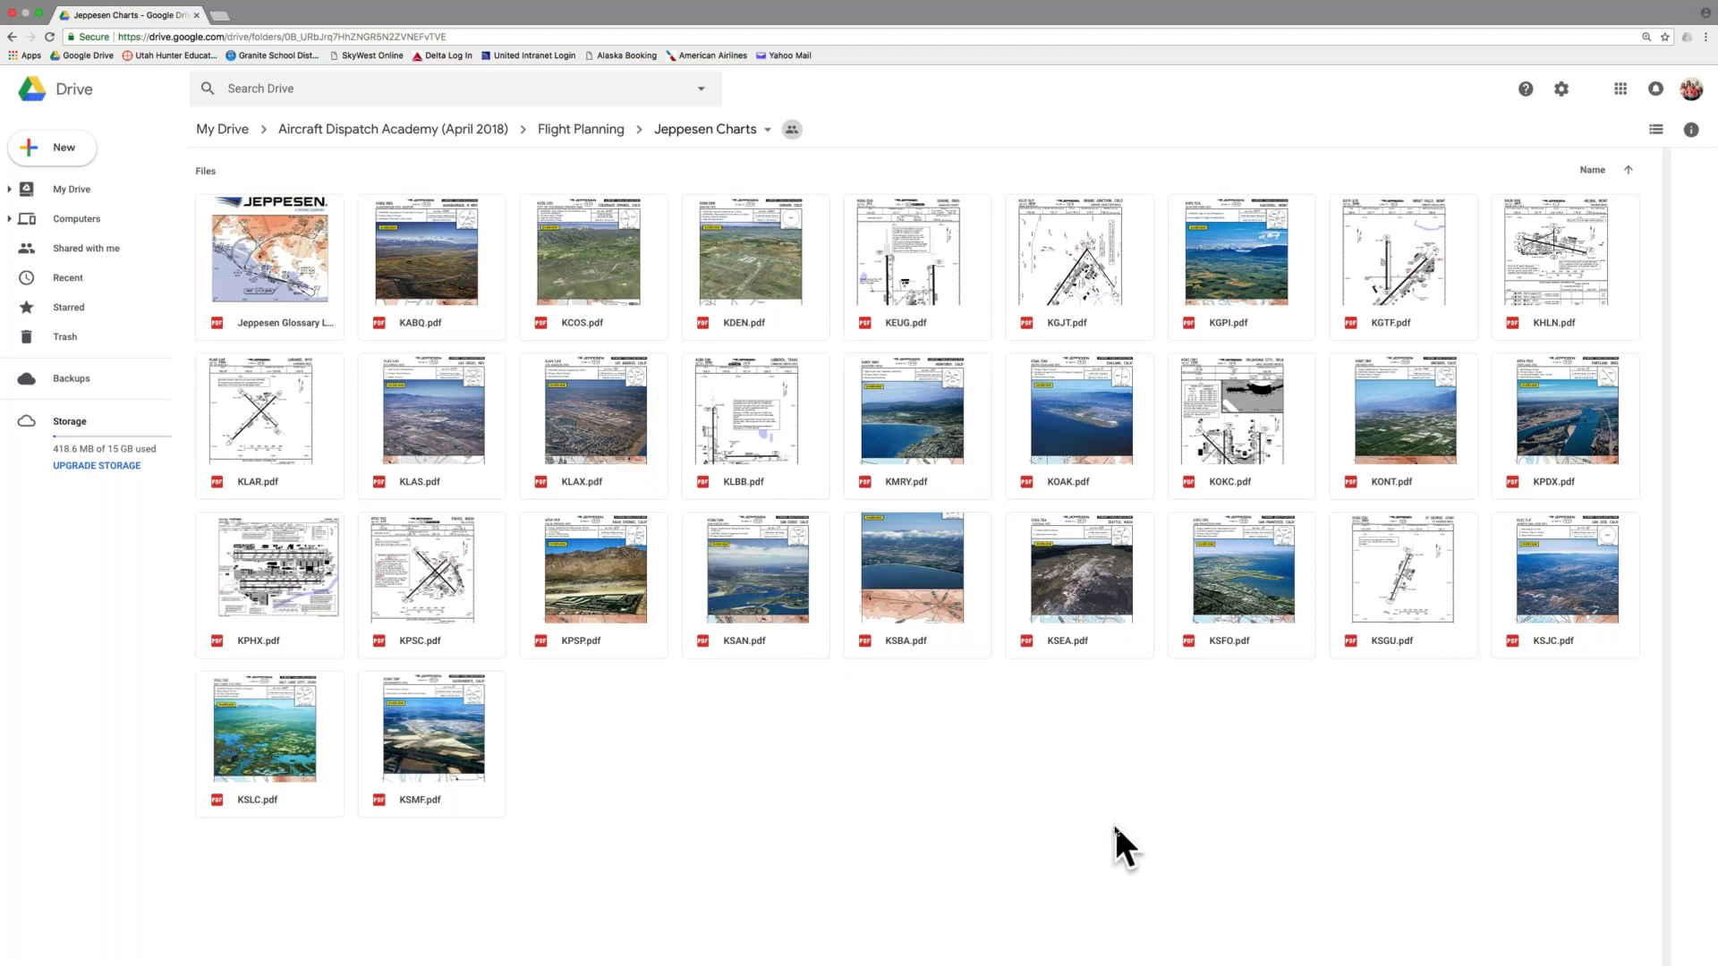
double_click(594, 413)
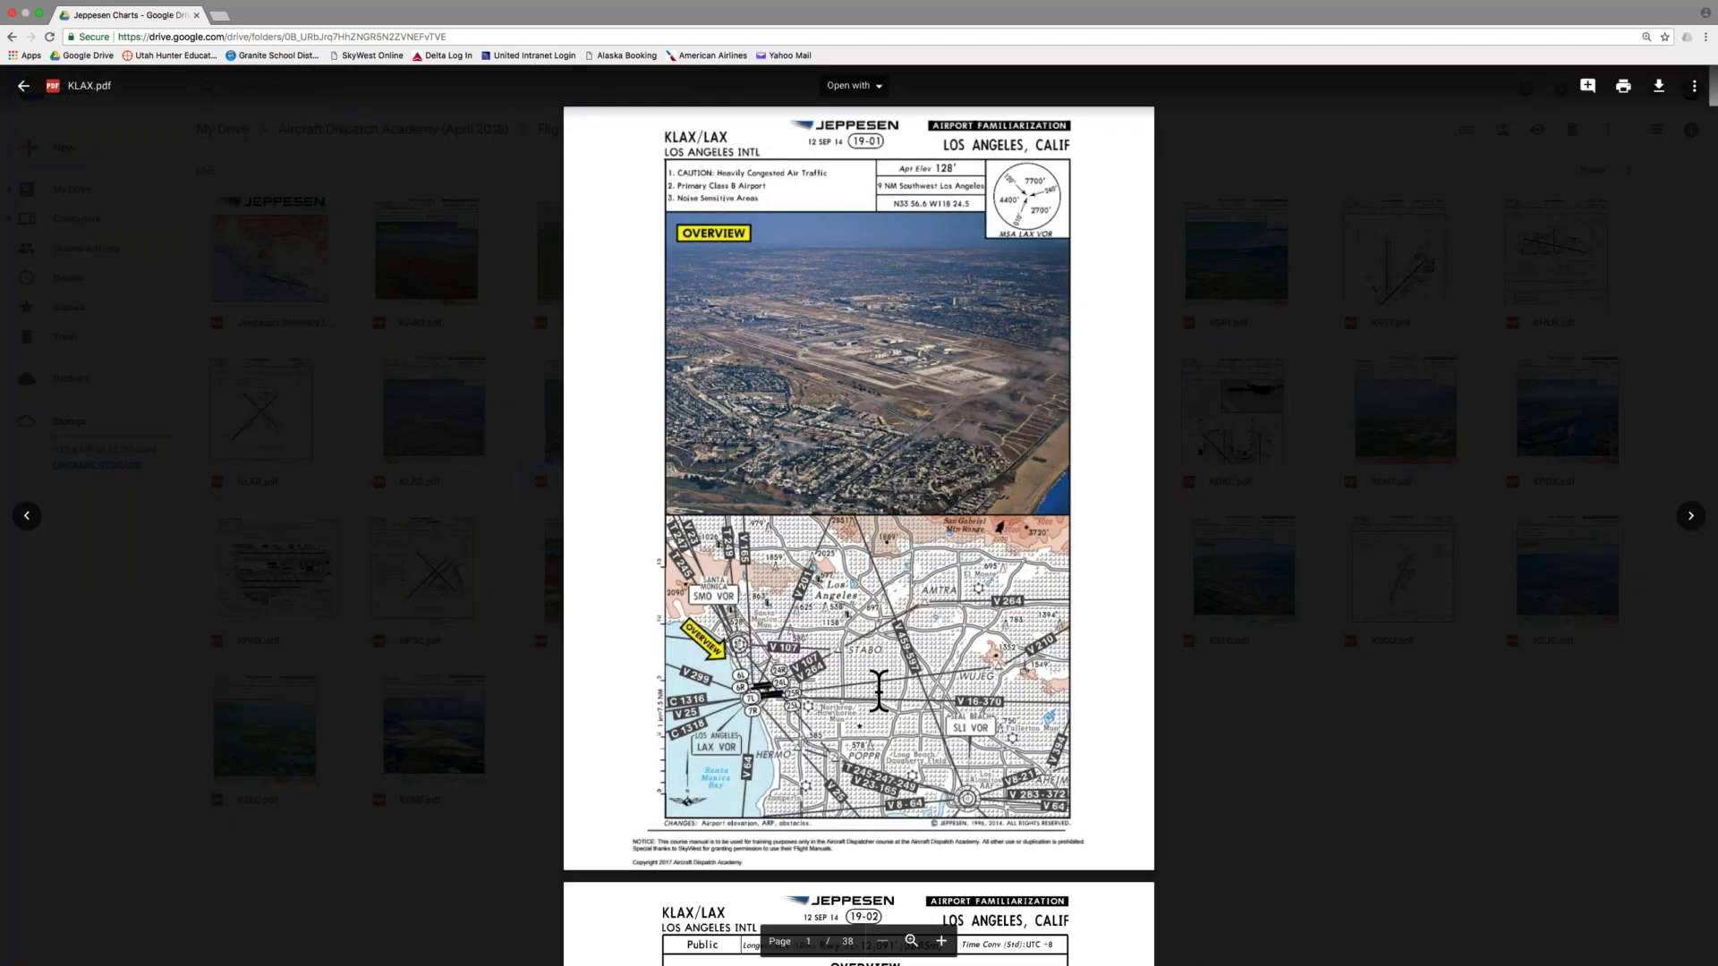
- Look through the KLAX chart packet, past the arrival and departure procedures, to the ILS or LOC approach charts for runways 6L and 6R
scroll(880, 691, "down", 15)
scroll(880, 689, "up", 12)
scroll(880, 690, "up", 3)
scroll(879, 689, "down", 20)
scroll(879, 690, "down", 20)
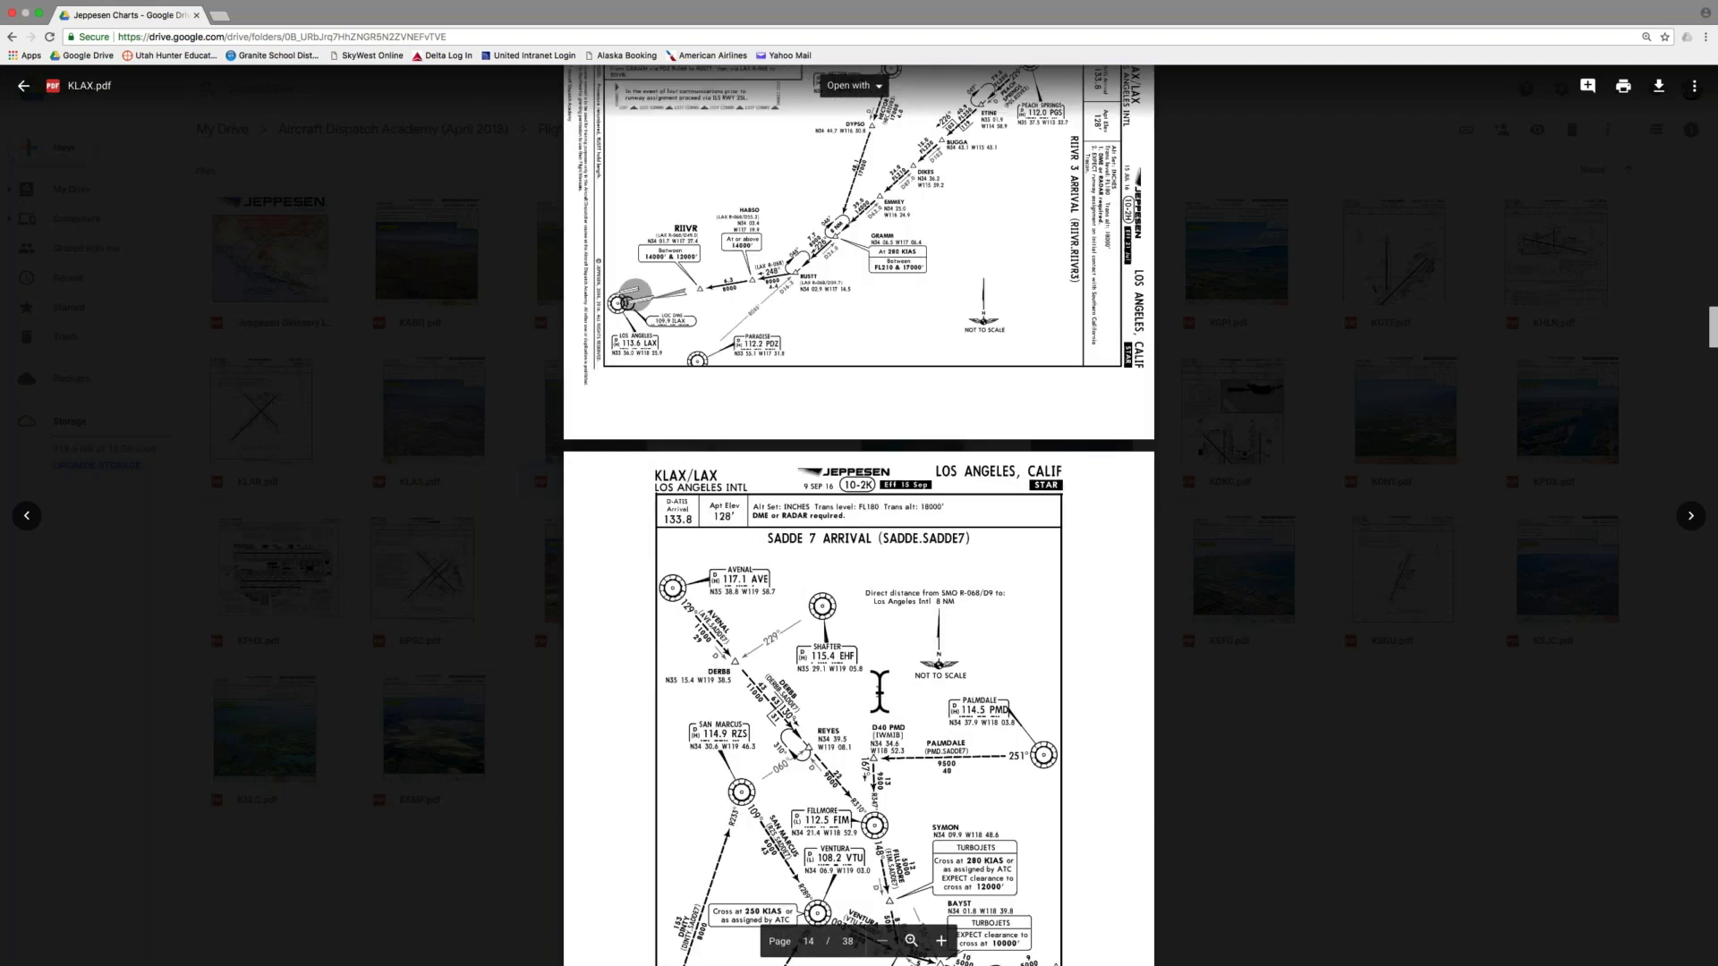
scroll(879, 689, "down", 20)
scroll(880, 689, "down", 20)
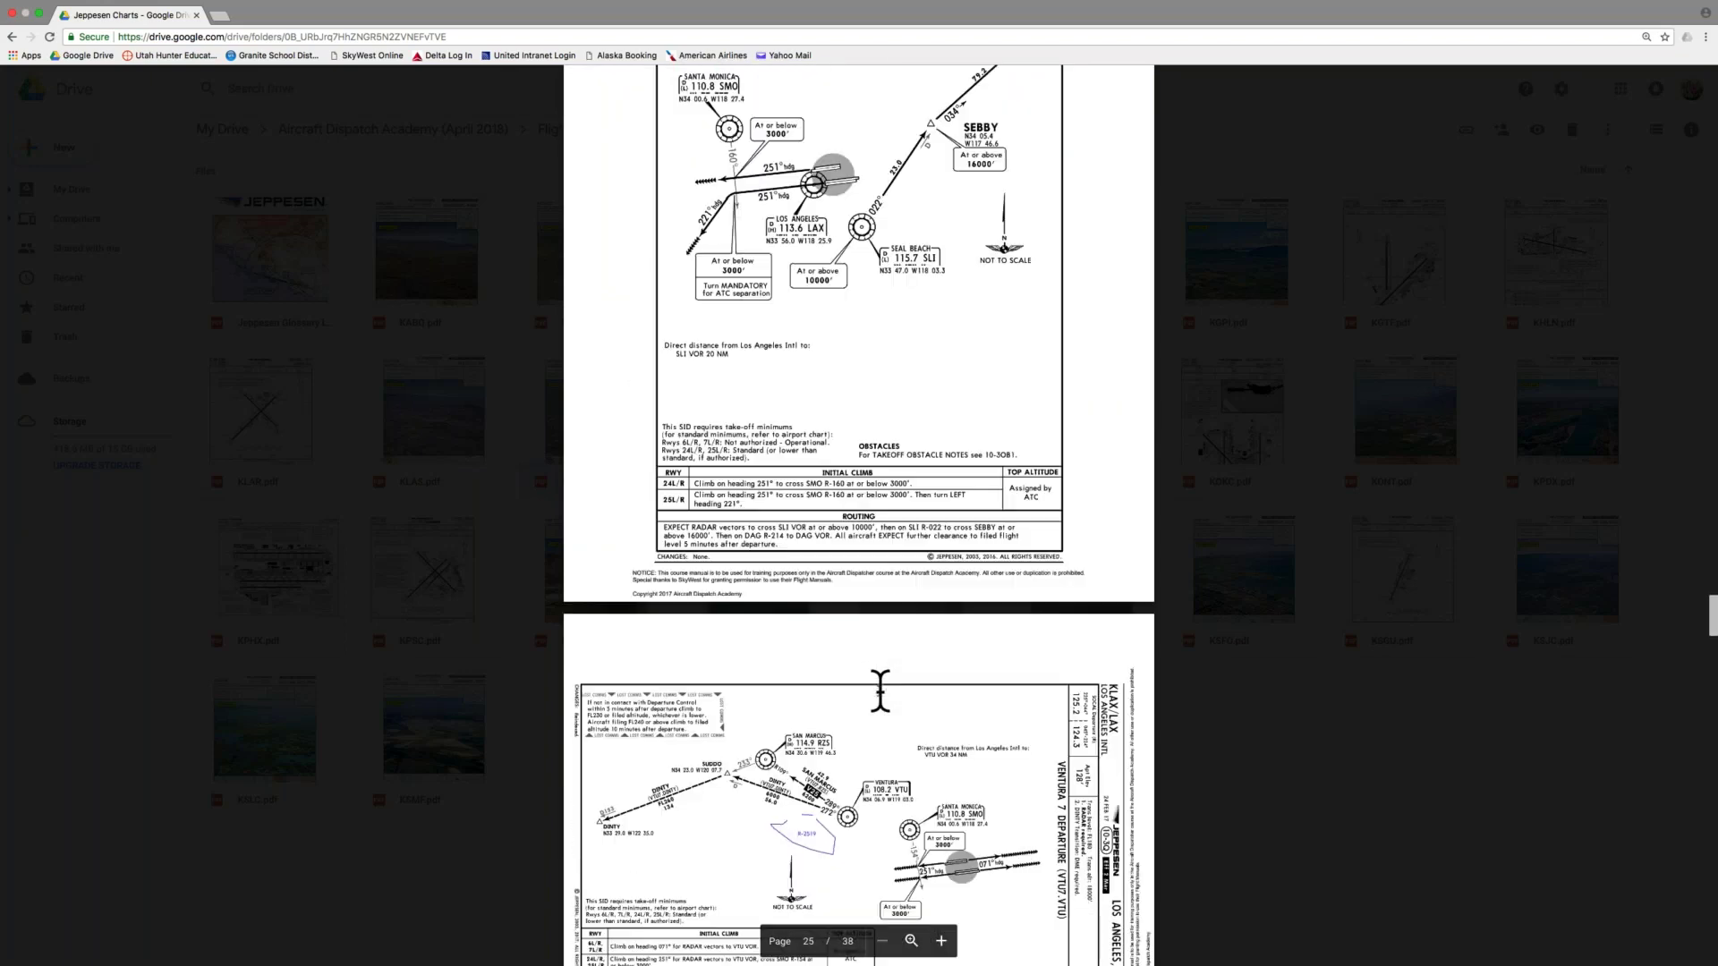
scroll(881, 689, "down", 20)
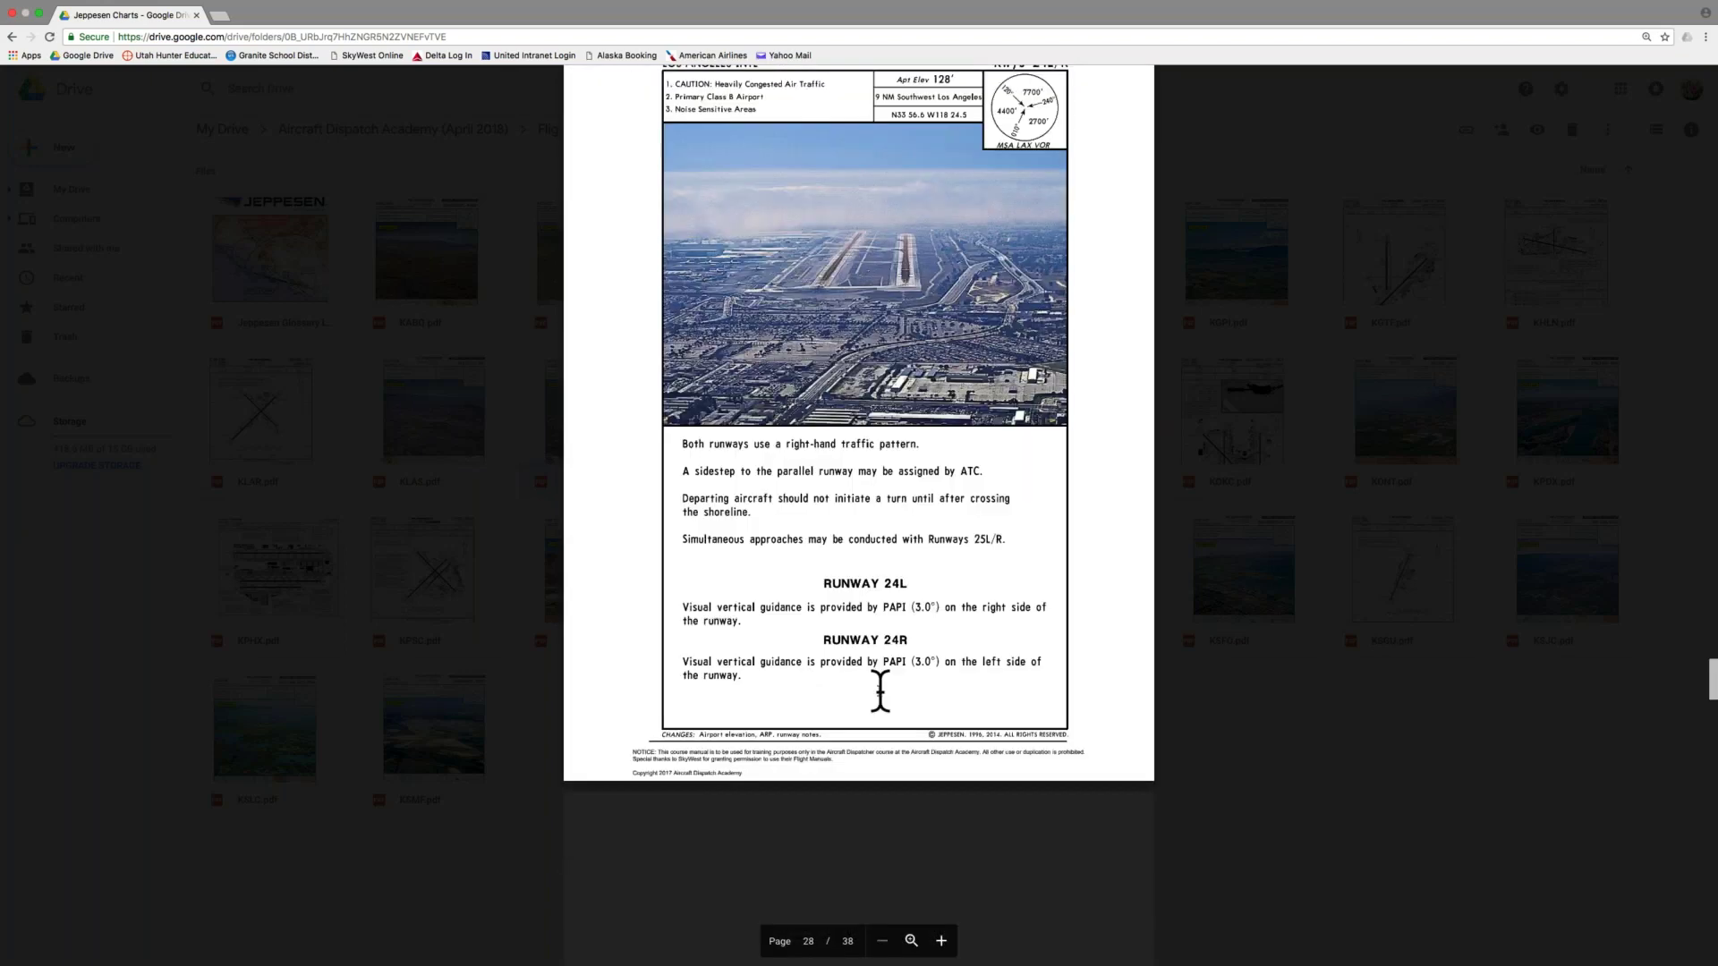
scroll(880, 691, "down", 20)
scroll(880, 690, "down", 13)
scroll(881, 690, "down", 5)
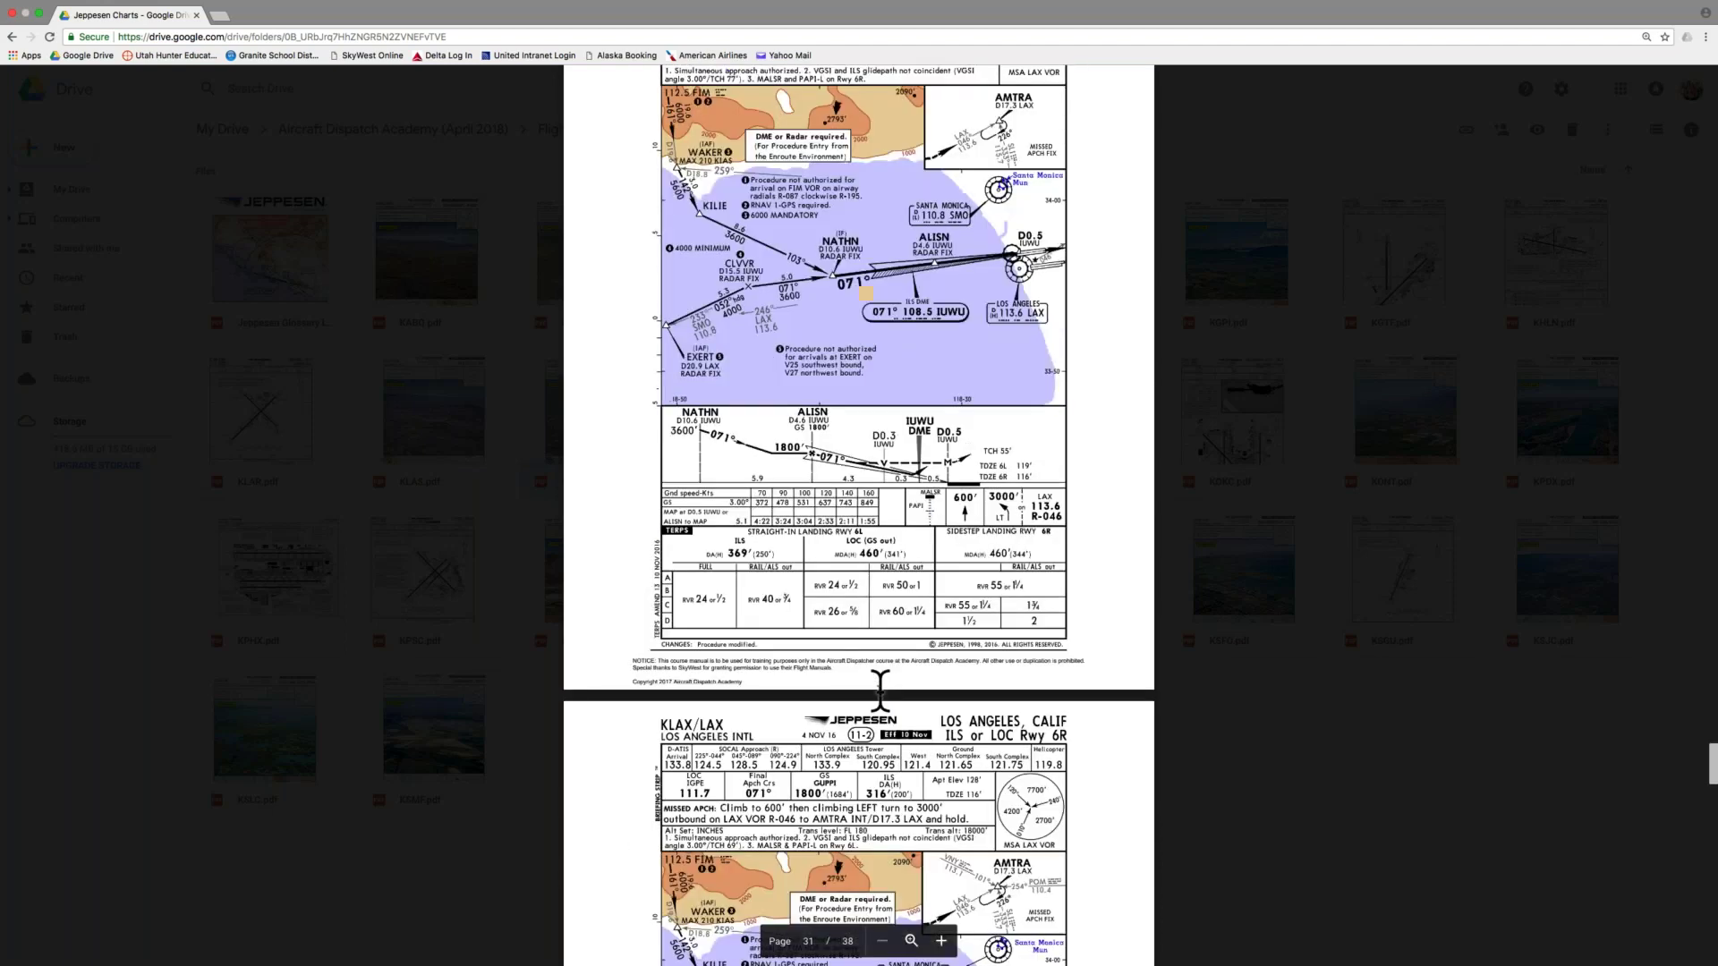